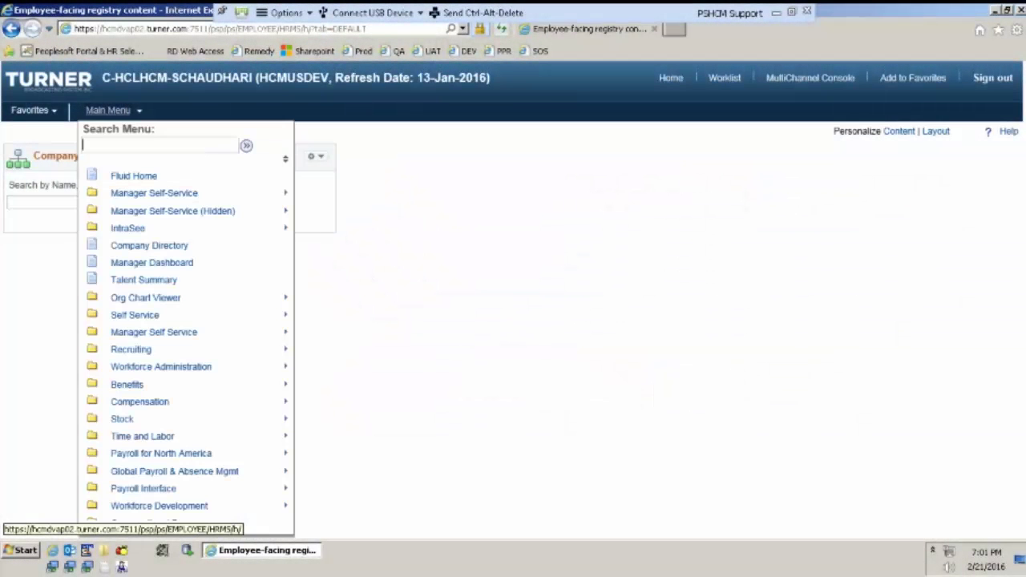
Scroll down the Main Menu to show the Set Up HCM options.
{"action": "scroll", "coordinate": [160, 368], "scroll_direction": "down", "scroll_amount": 5}
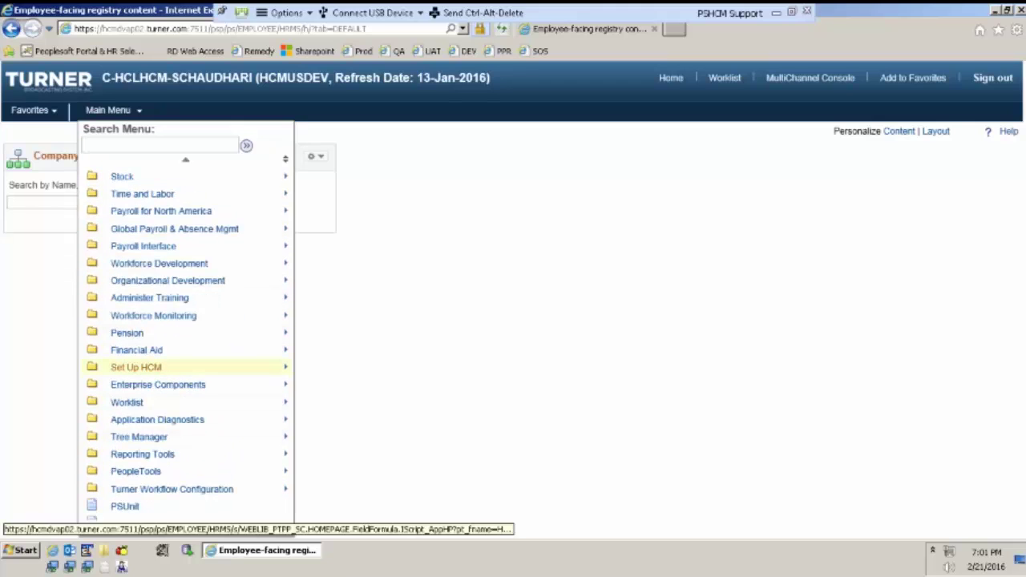
{"action": "mouse_move", "coordinate": [136, 367]}
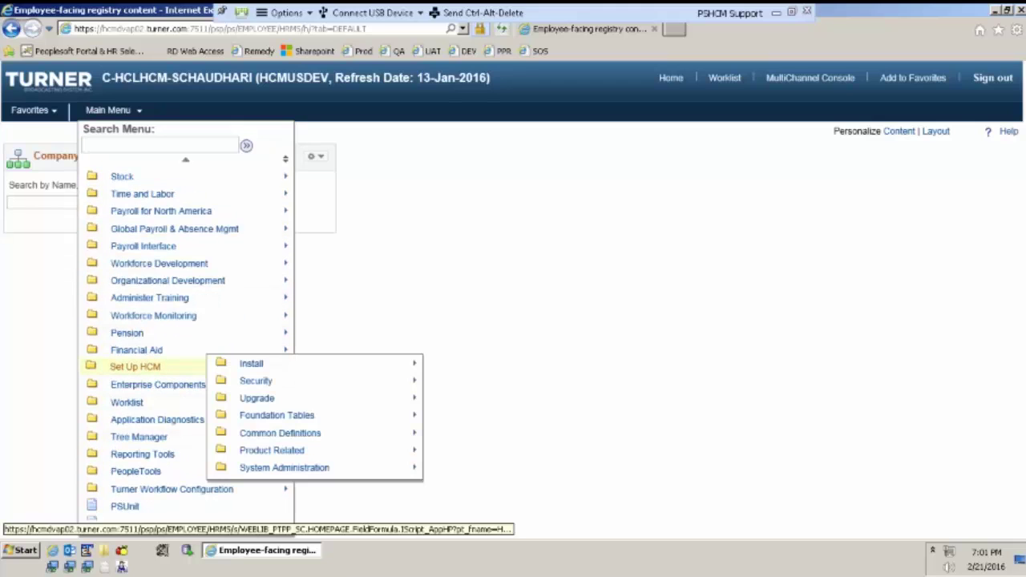
Expand Common Definitions under Set Up HCM to head toward Translate Values.
{"action": "left_click", "coordinate": [269, 435]}
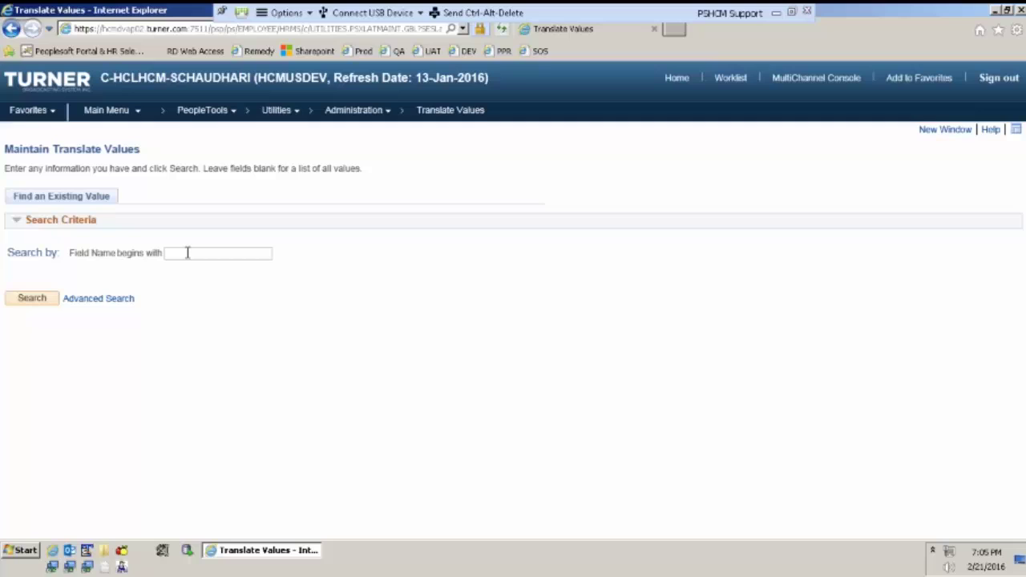
Search translate fields beginning with 'gender' and open PHONE_TYPE from the results.
{"action": "type", "text": "gender"}
{"action": "key", "text": "Return"}
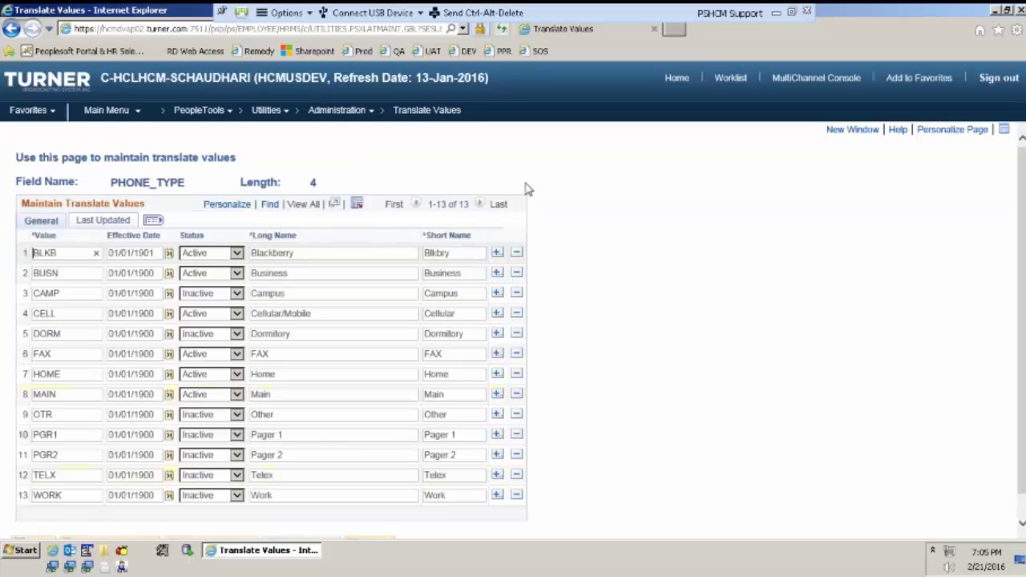
{"action": "left_click", "coordinate": [552, 219]}
Review the 13 PHONE_TYPE translate values, noting the field name and its length.
{"action": "scroll", "coordinate": [553, 221], "scroll_direction": "down", "scroll_amount": 1}
{"action": "scroll", "coordinate": [223, 178], "scroll_direction": "up", "scroll_amount": 1}
{"action": "left_click_drag", "start_coordinate": [110, 182], "coordinate": [190, 182]}
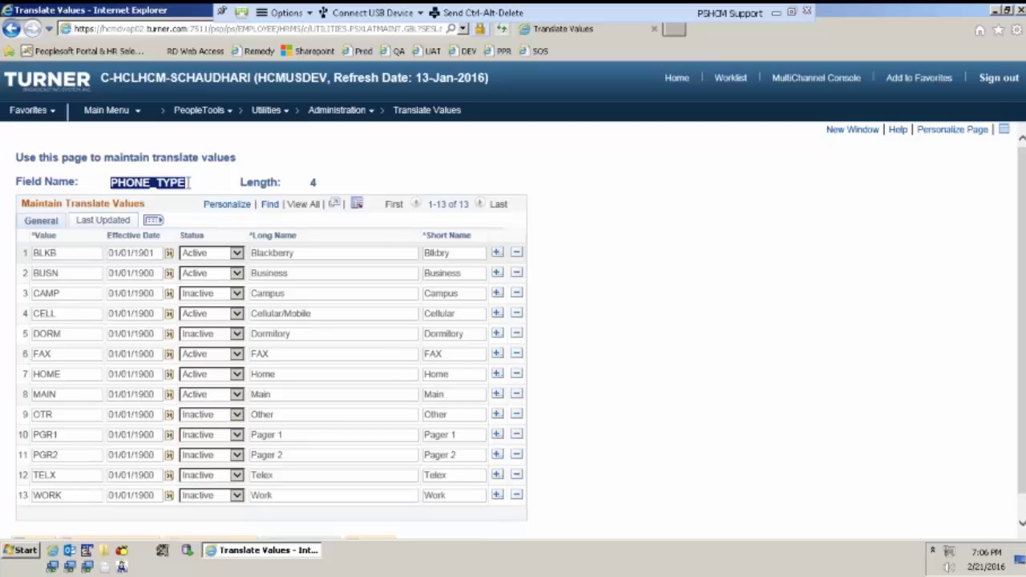
{"action": "left_click", "coordinate": [189, 182]}
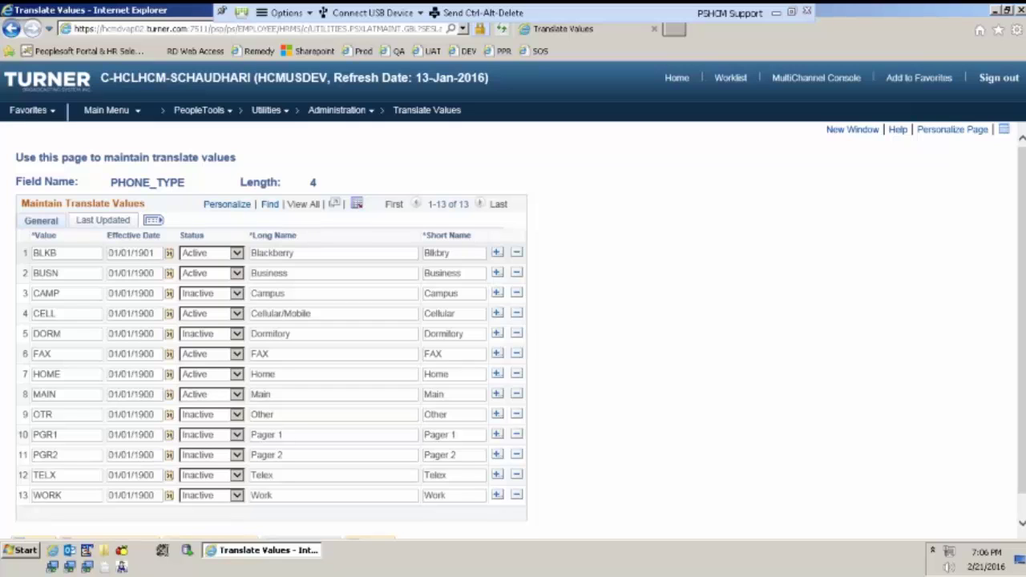
{"action": "left_click_drag", "start_coordinate": [131, 188], "coordinate": [190, 184]}
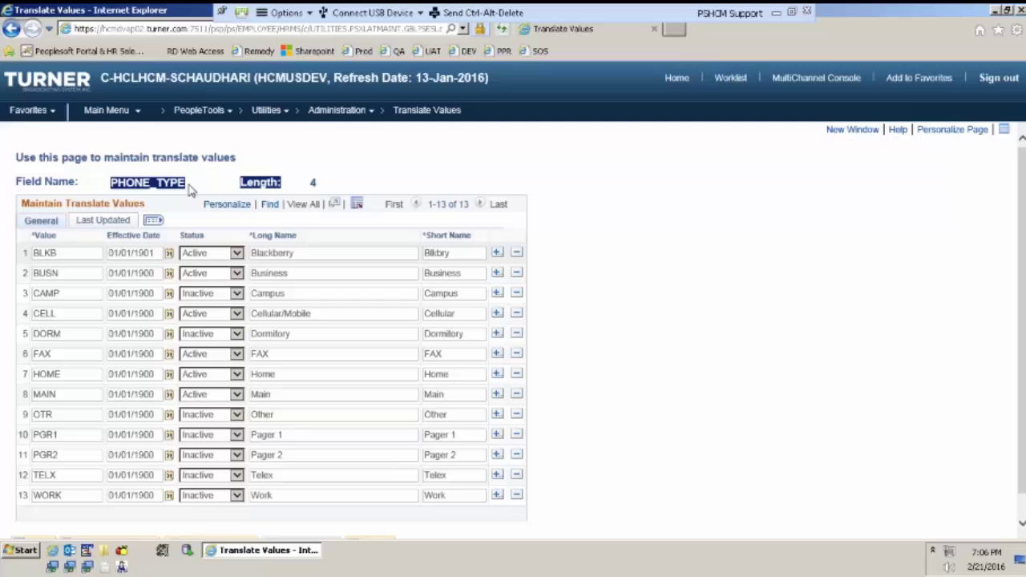
{"action": "left_click", "coordinate": [191, 184]}
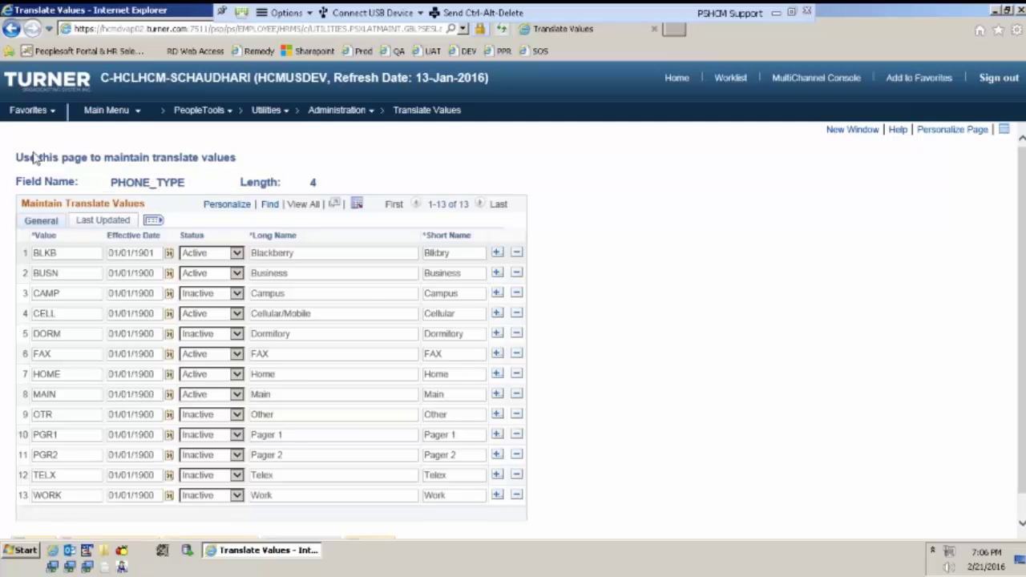
{"action": "scroll", "coordinate": [192, 401], "scroll_direction": "down", "scroll_amount": 1}
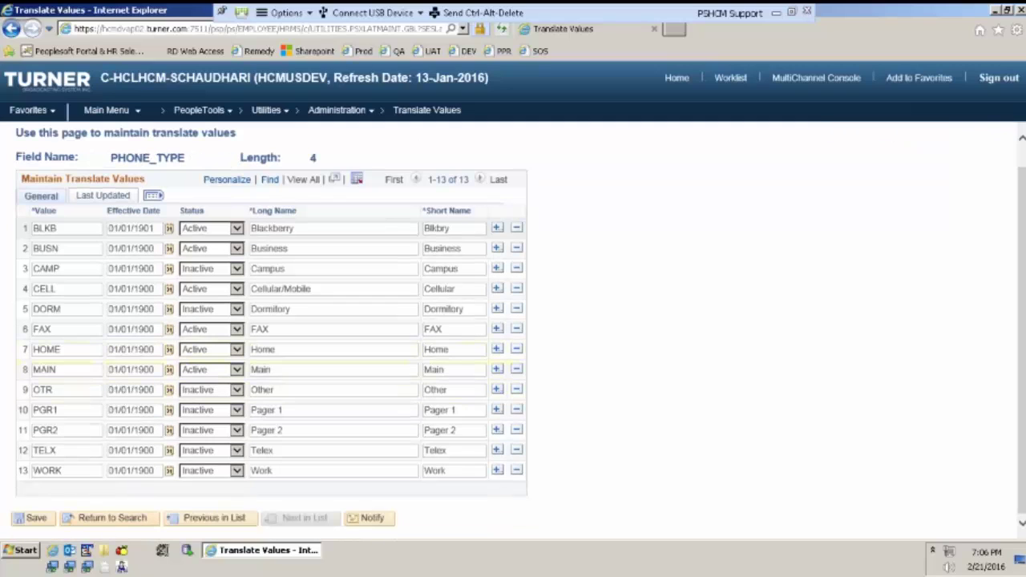
Go back to the Translate Values search to look up PHONE_TYPE.
{"action": "left_click", "coordinate": [111, 518]}
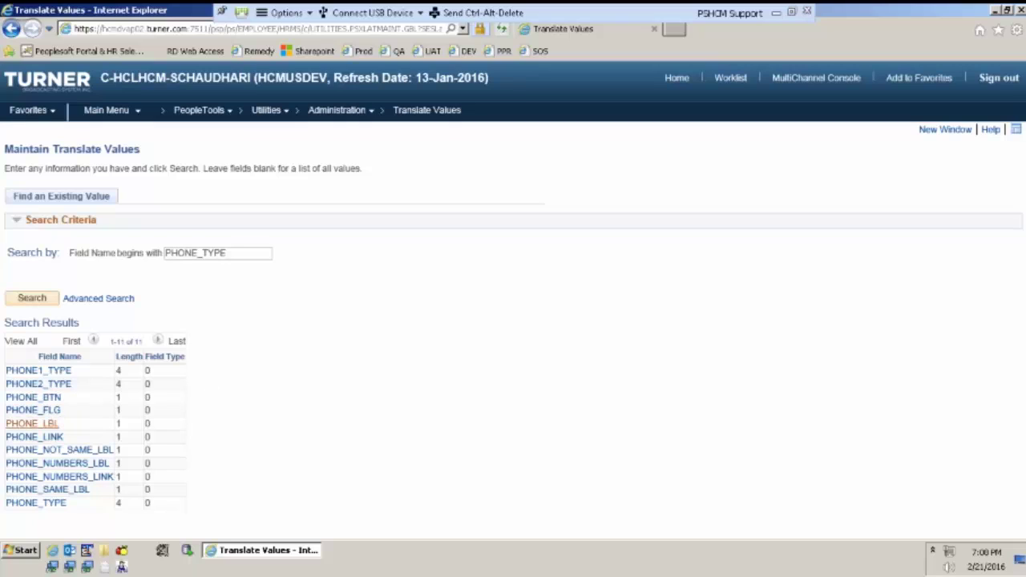
Reopen PHONE_TYPE and review its 13 entries, BLKB through WORK, with statuses.
{"action": "left_click", "coordinate": [57, 503]}
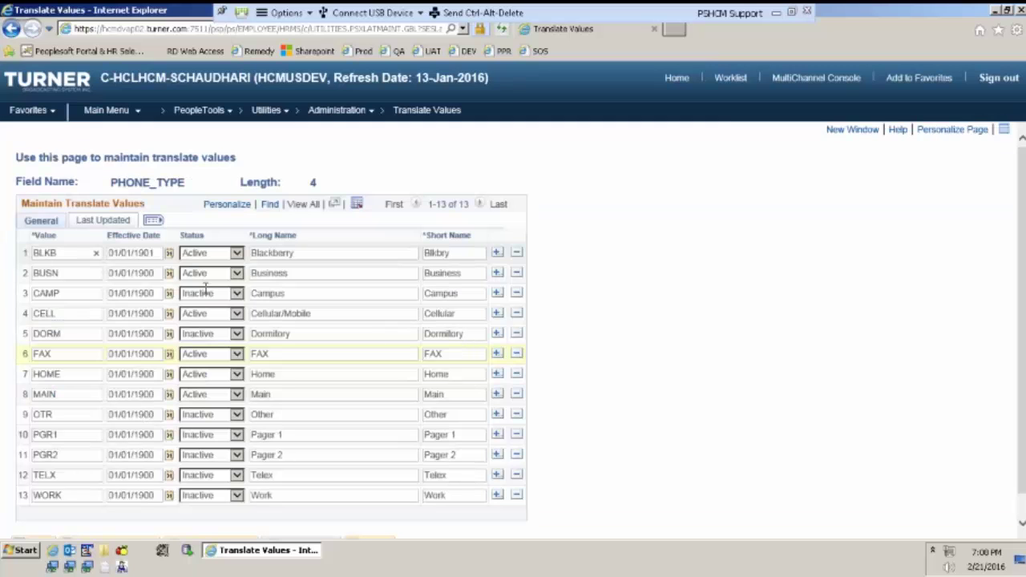
{"action": "scroll", "coordinate": [607, 243], "scroll_direction": "down", "scroll_amount": 1}
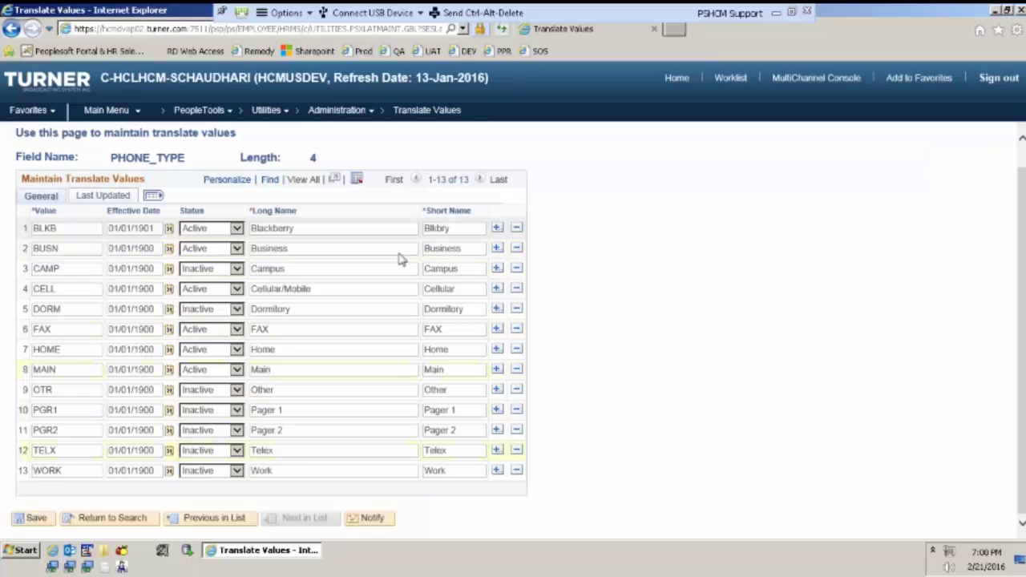
{"action": "left_click_drag", "start_coordinate": [110, 158], "coordinate": [189, 164]}
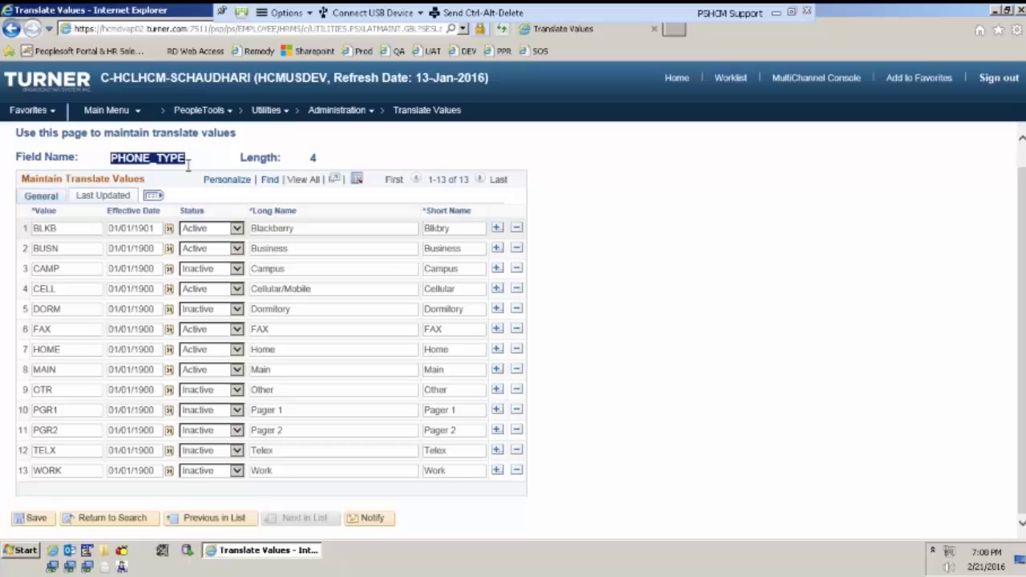
{"action": "left_click", "coordinate": [216, 193]}
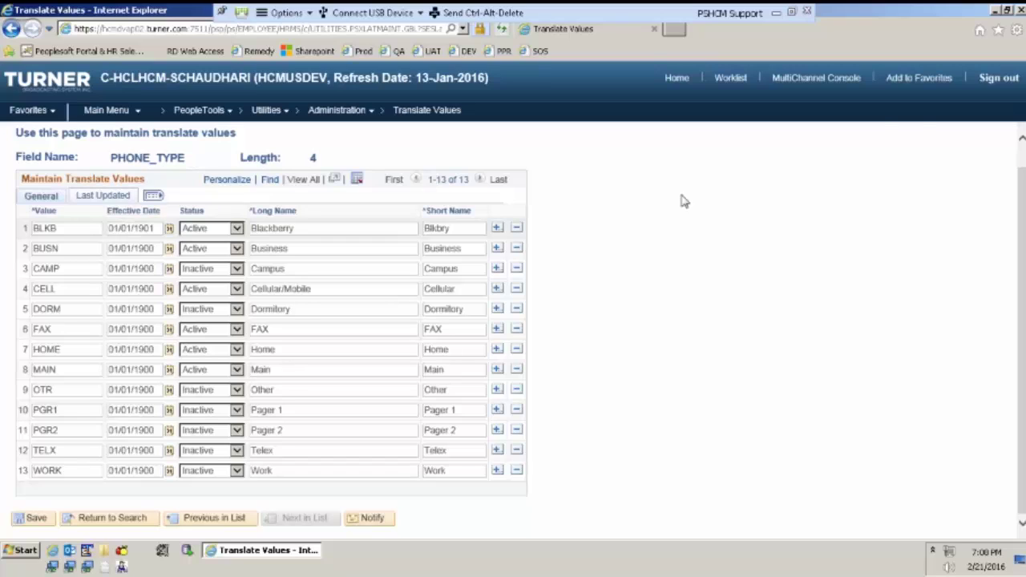
{"action": "scroll", "coordinate": [687, 205], "scroll_direction": "up", "scroll_amount": 1}
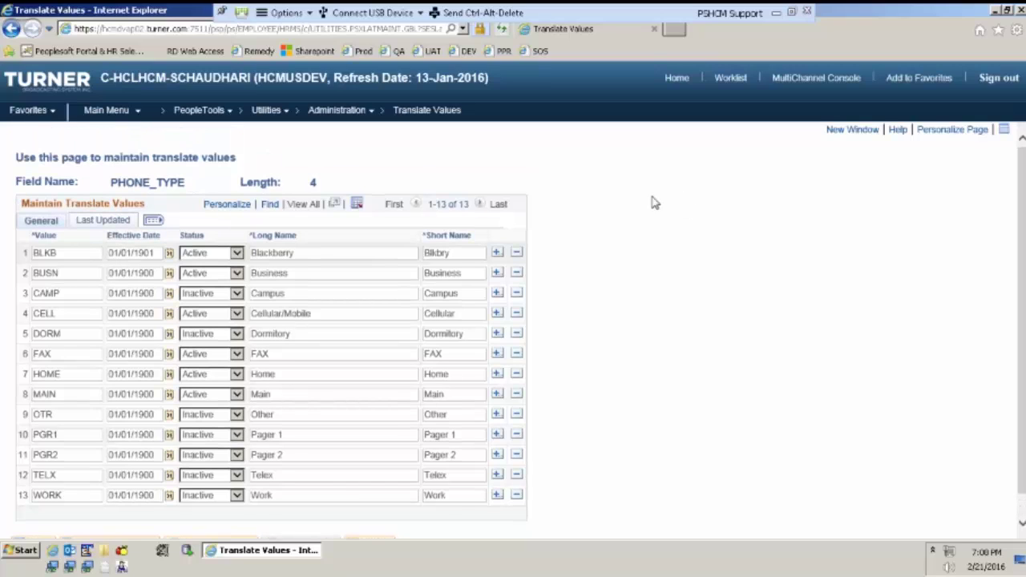
In a second window, navigate to Workforce Administration > Personal Information > Add a Person.
{"action": "left_click", "coordinate": [857, 130]}
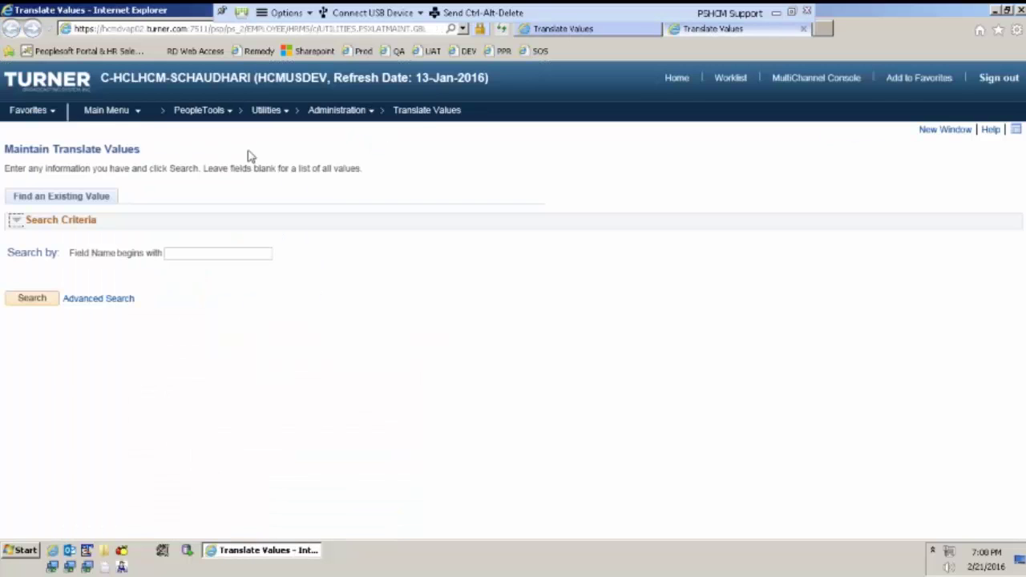
{"action": "left_click", "coordinate": [106, 110]}
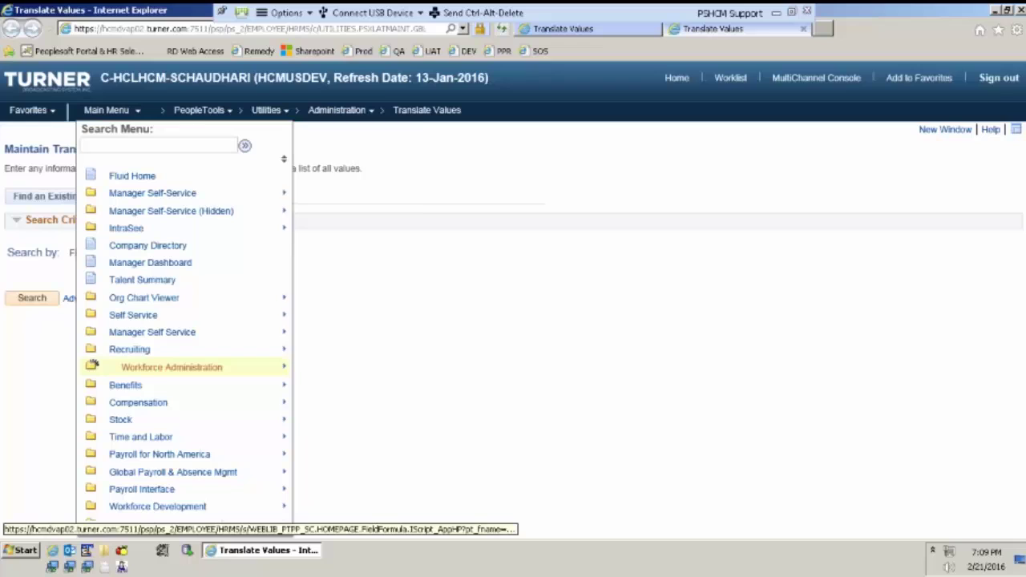
{"action": "mouse_move", "coordinate": [197, 368]}
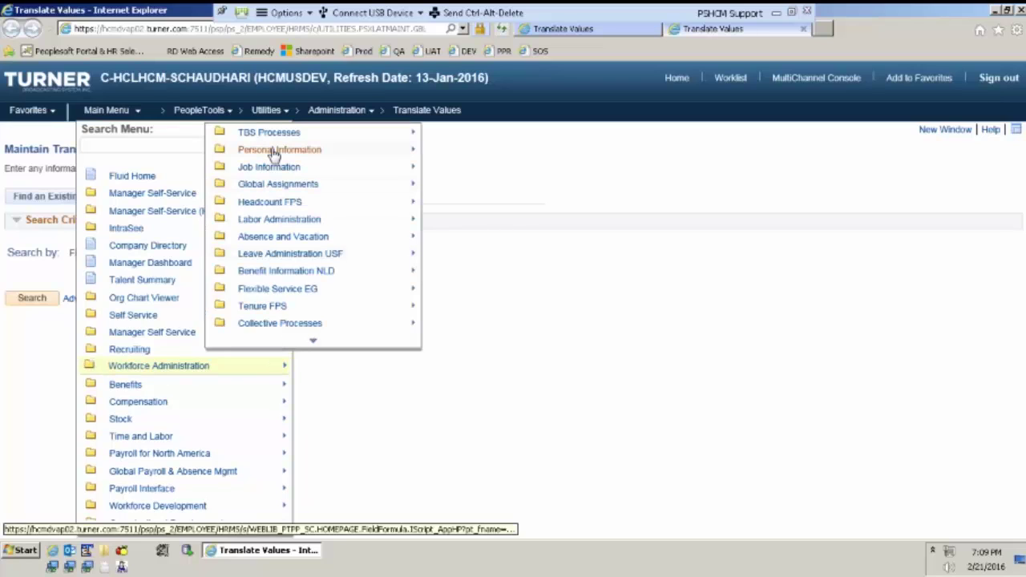
{"action": "mouse_move", "coordinate": [275, 150]}
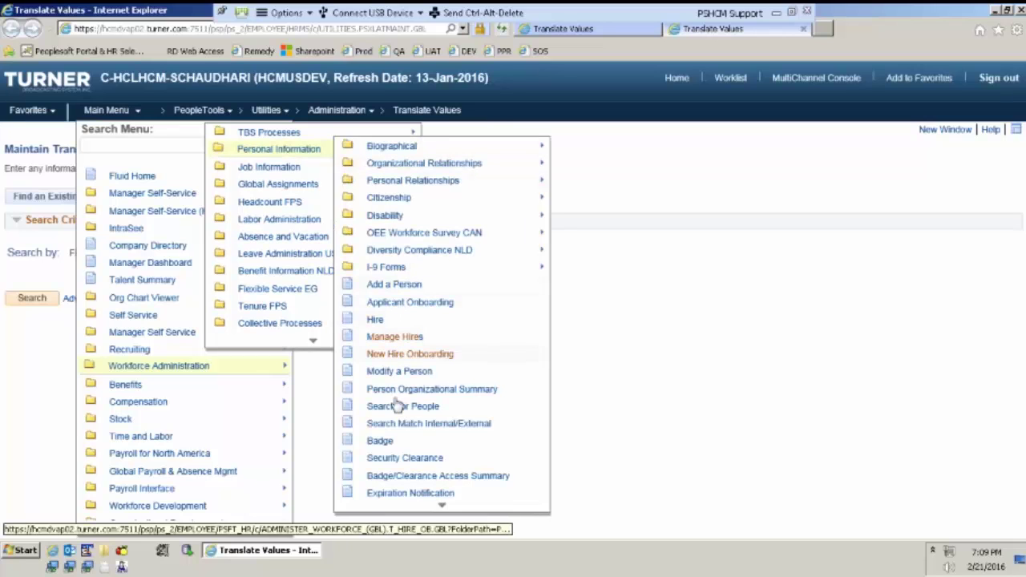
{"action": "left_click", "coordinate": [397, 285]}
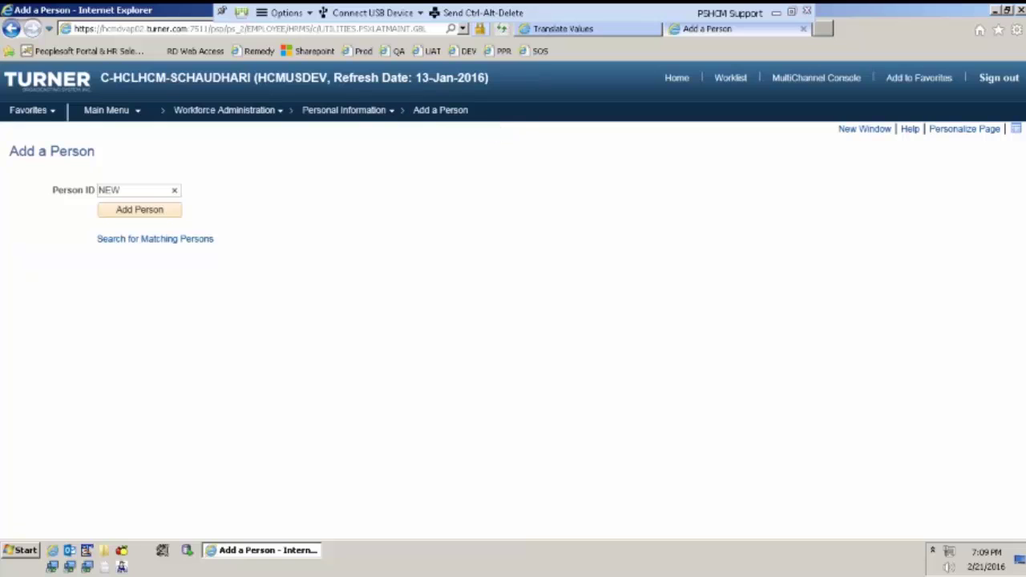
Focus the Person ID field holding NEW on the Add a Person page.
{"action": "left_click", "coordinate": [98, 190]}
{"action": "left_click_drag", "start_coordinate": [54, 192], "coordinate": [94, 197]}
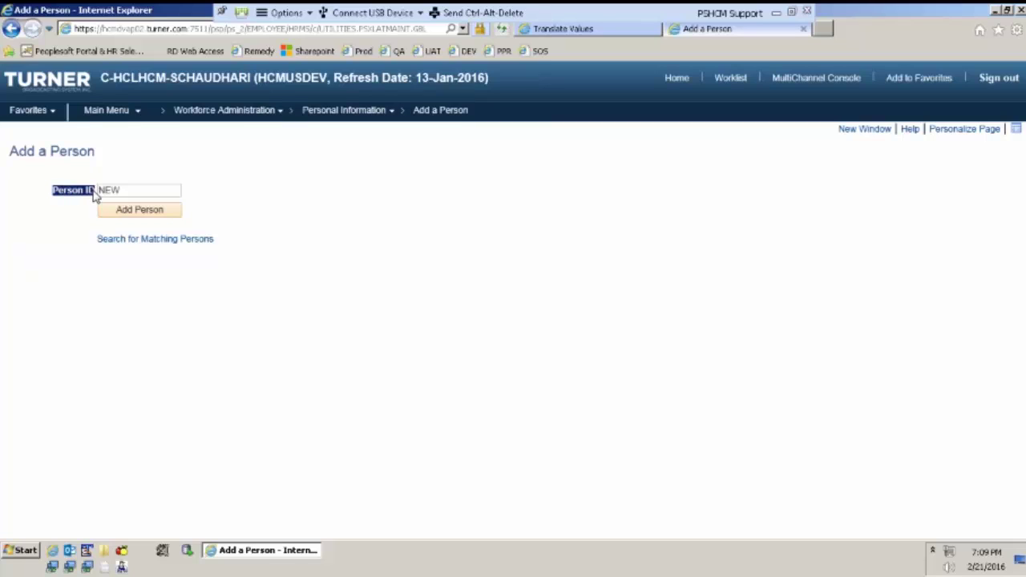
{"action": "left_click", "coordinate": [94, 197]}
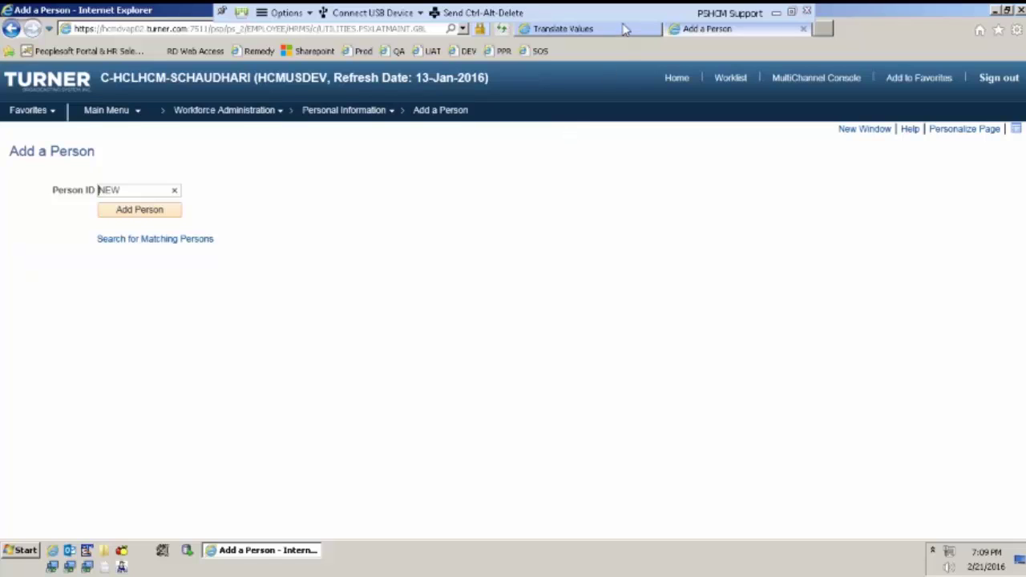
Minimize the remote session, then restore it from the PSHCM Support taskbar button.
{"action": "left_click", "coordinate": [775, 13]}
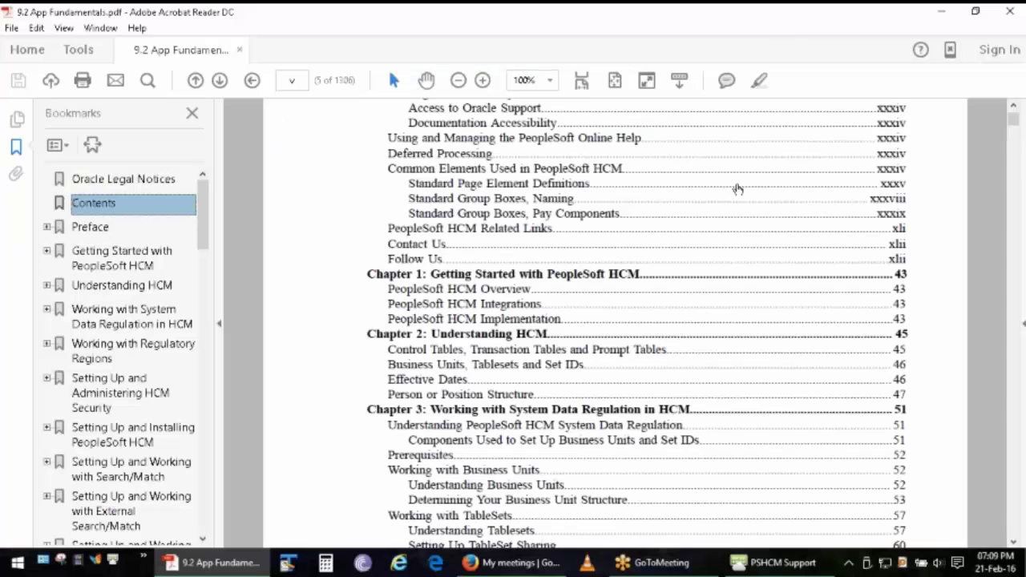
{"action": "left_click", "coordinate": [849, 564]}
{"action": "left_click", "coordinate": [849, 564]}
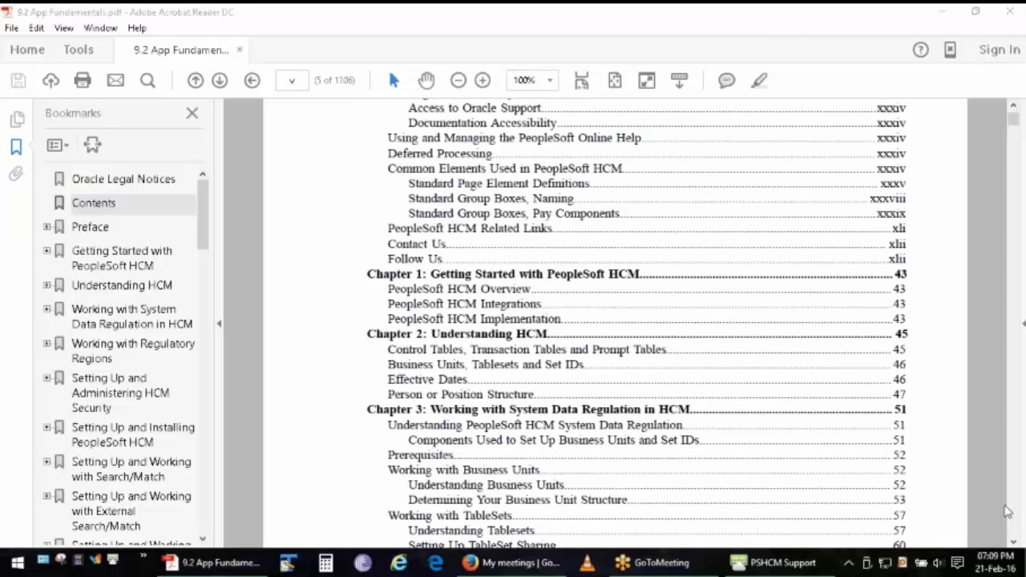
{"action": "left_click", "coordinate": [773, 562]}
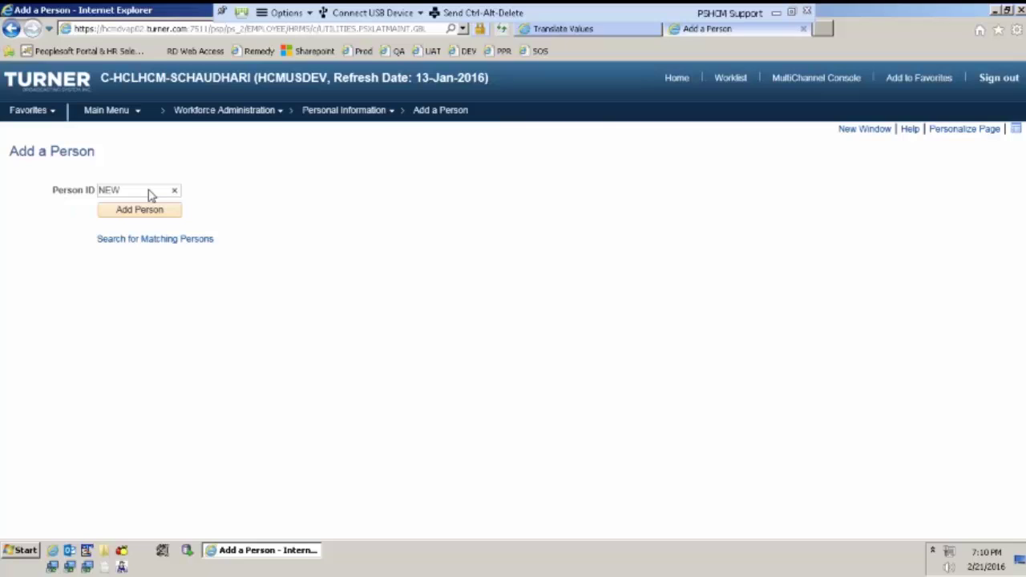
{"action": "double_click", "coordinate": [95, 190]}
{"action": "left_click", "coordinate": [93, 205]}
{"action": "left_click", "coordinate": [139, 190]}
{"action": "double_click", "coordinate": [106, 190]}
{"action": "type", "text": "12132435354"}
{"action": "key", "text": "ctrl+a"}
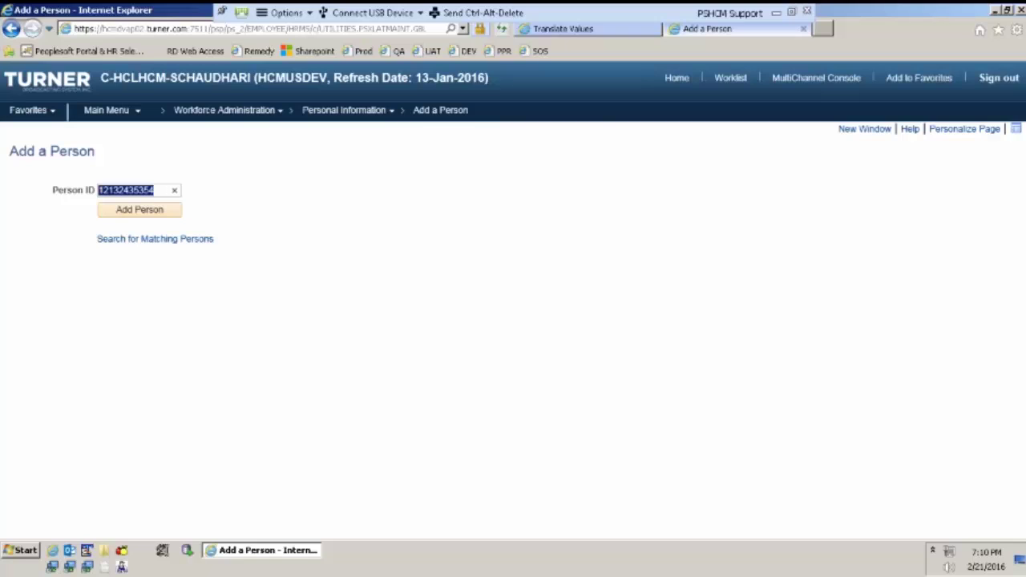
{"action": "type", "text": "NE"}
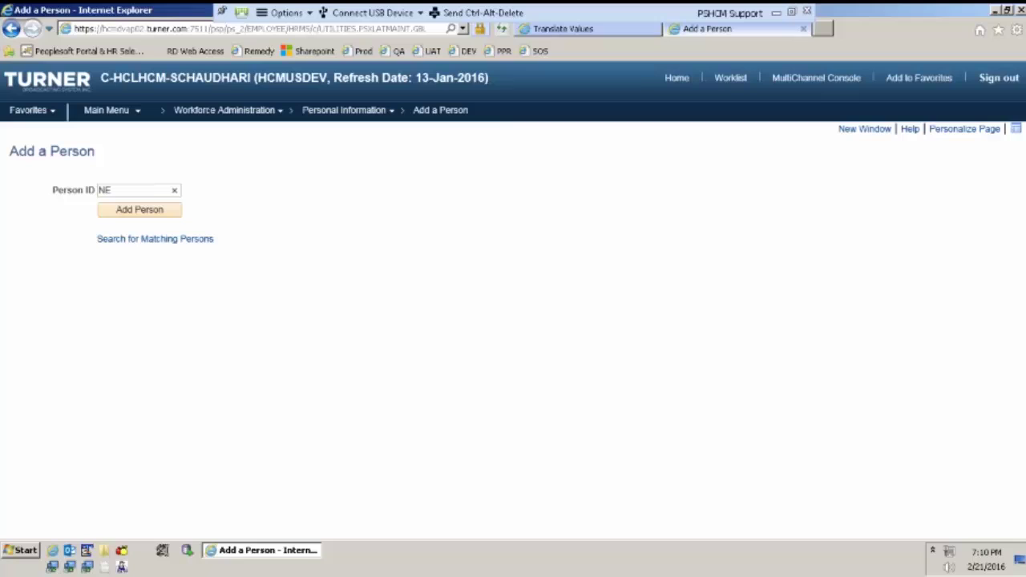
{"action": "type", "text": "W"}
Submit the new person with ID NEW and close the Adobe update notice.
{"action": "key", "text": "Tab"}
{"action": "key", "text": "Return"}
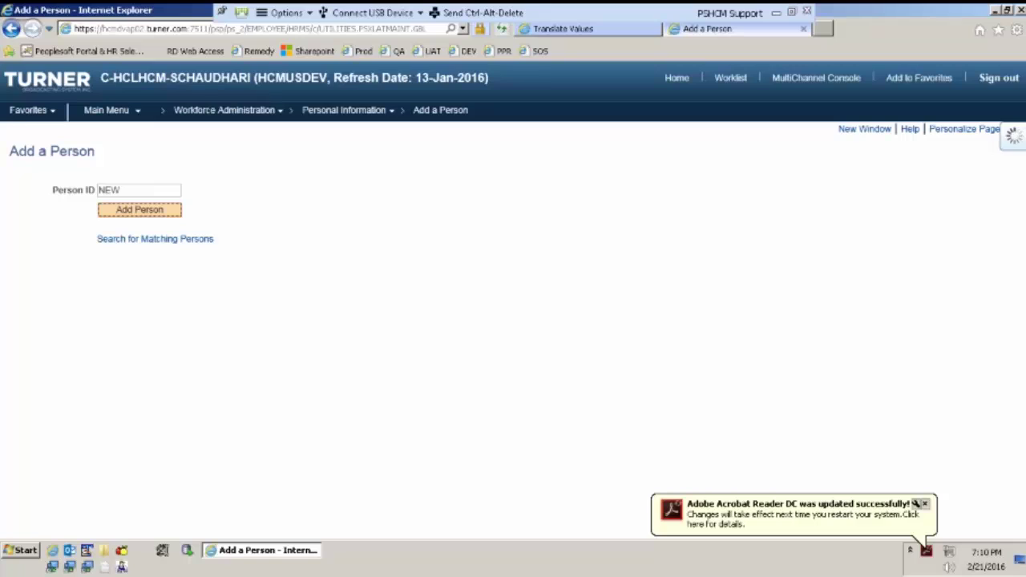
{"action": "left_click", "coordinate": [925, 504]}
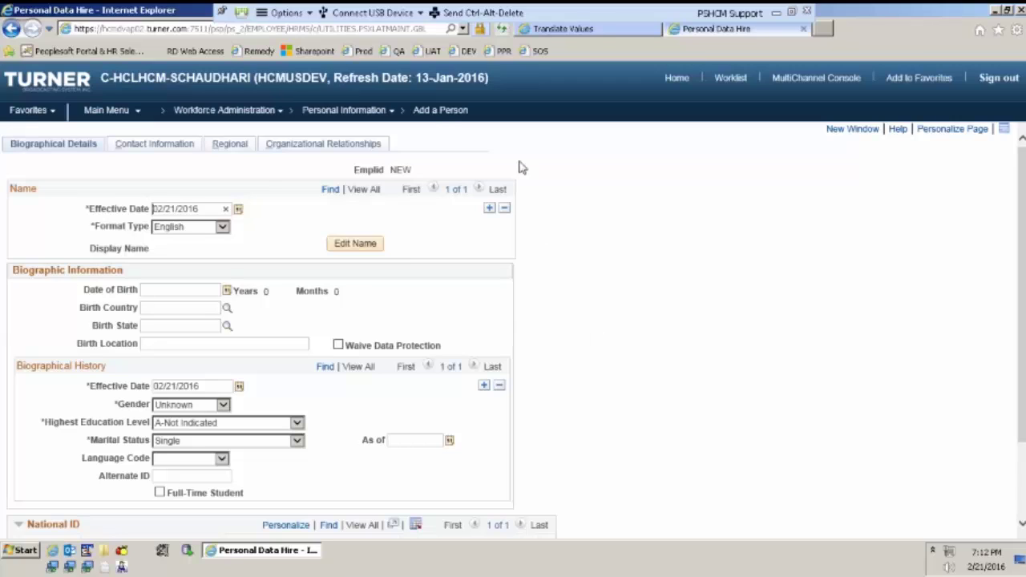
{"action": "left_click", "coordinate": [594, 191]}
{"action": "scroll", "coordinate": [601, 232], "scroll_direction": "down", "scroll_amount": 3}
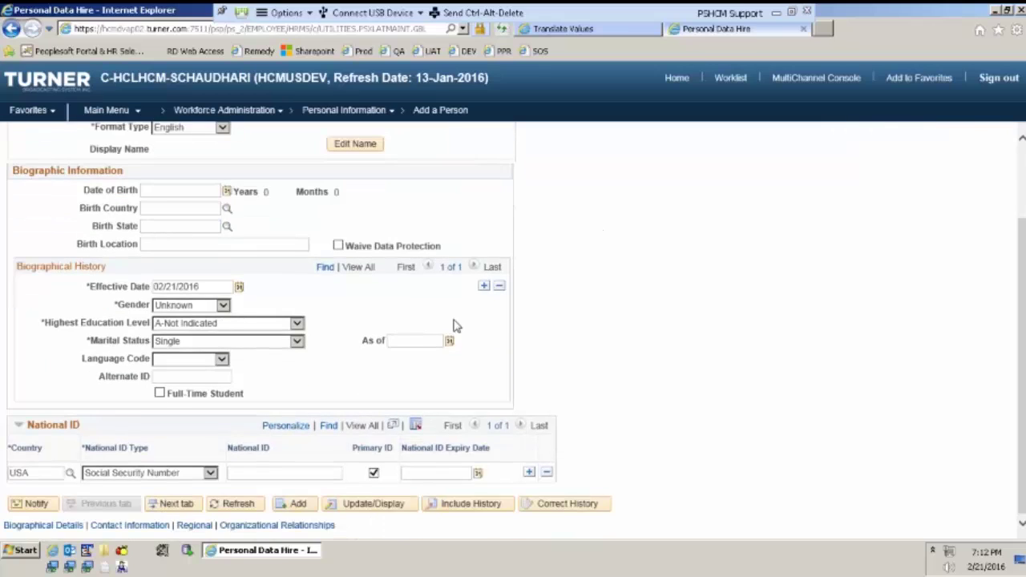
{"action": "scroll", "coordinate": [453, 325], "scroll_direction": "up", "scroll_amount": 3}
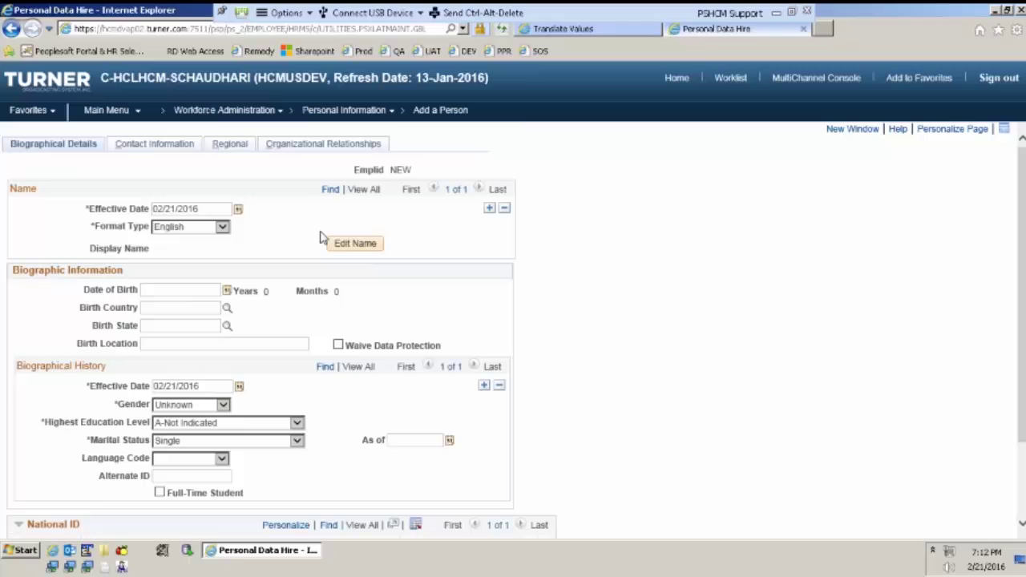
{"action": "scroll", "coordinate": [545, 267], "scroll_direction": "down", "scroll_amount": 2}
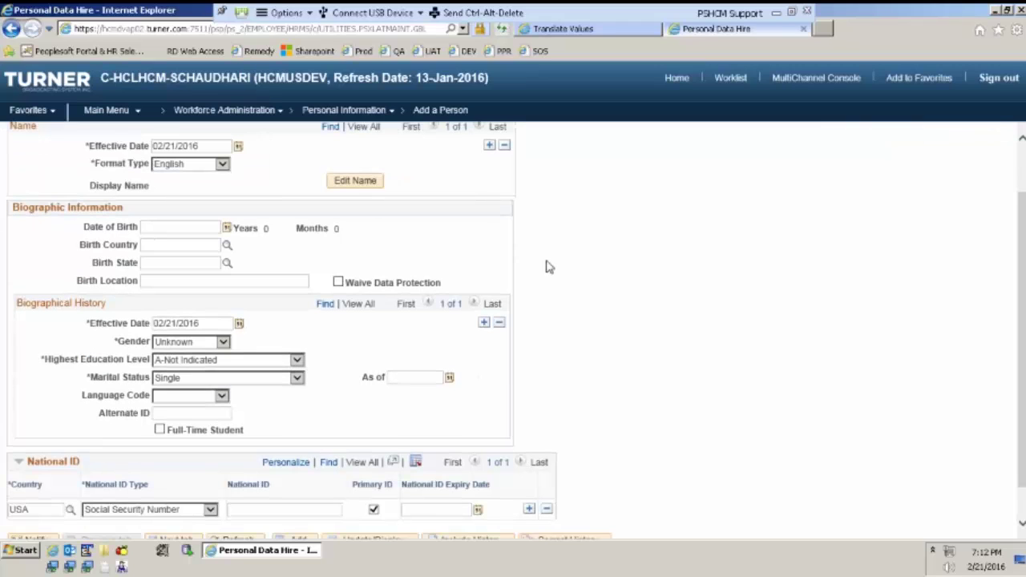
{"action": "left_click", "coordinate": [223, 164]}
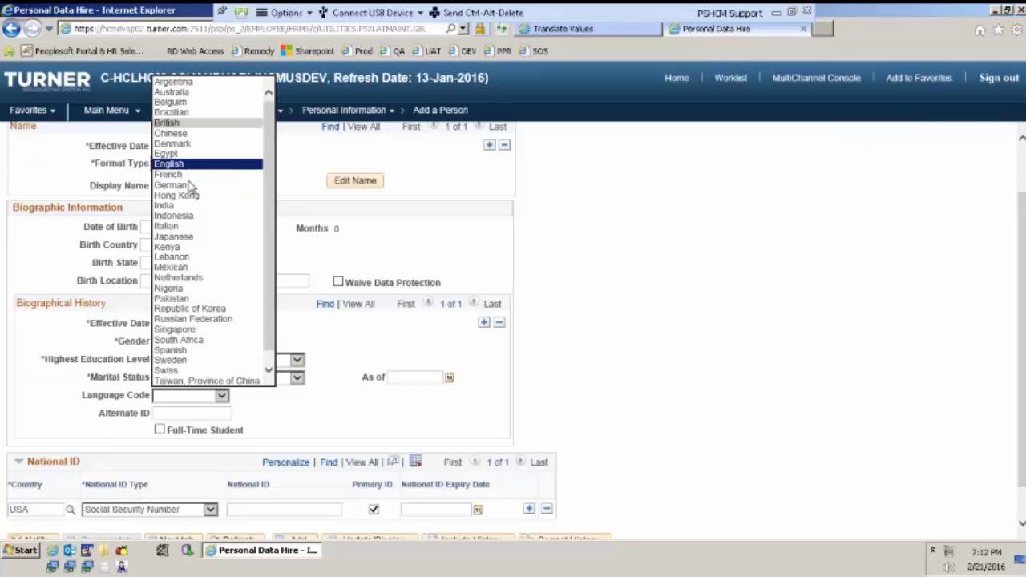
{"action": "left_click", "coordinate": [373, 298]}
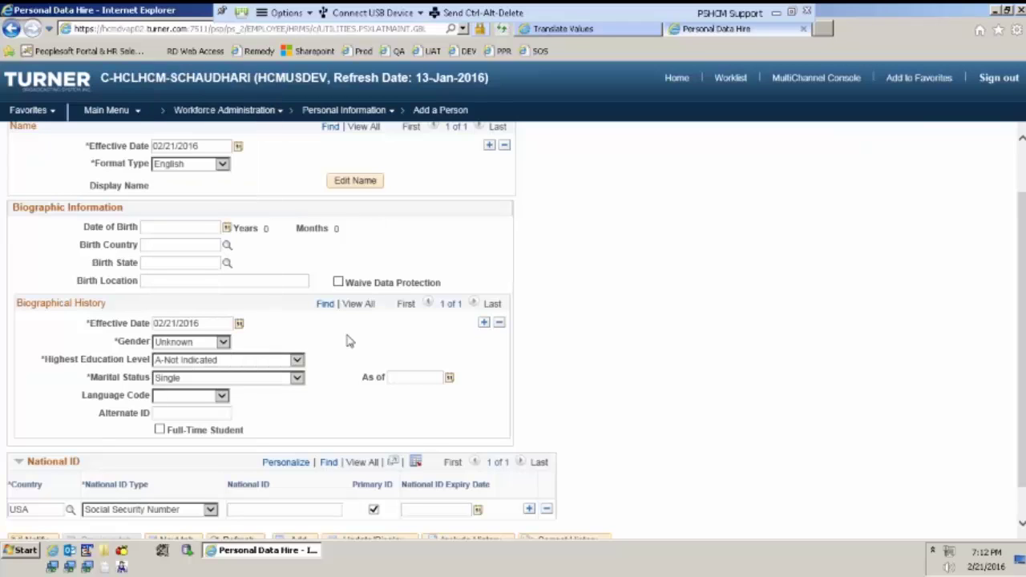
{"action": "left_click", "coordinate": [222, 396]}
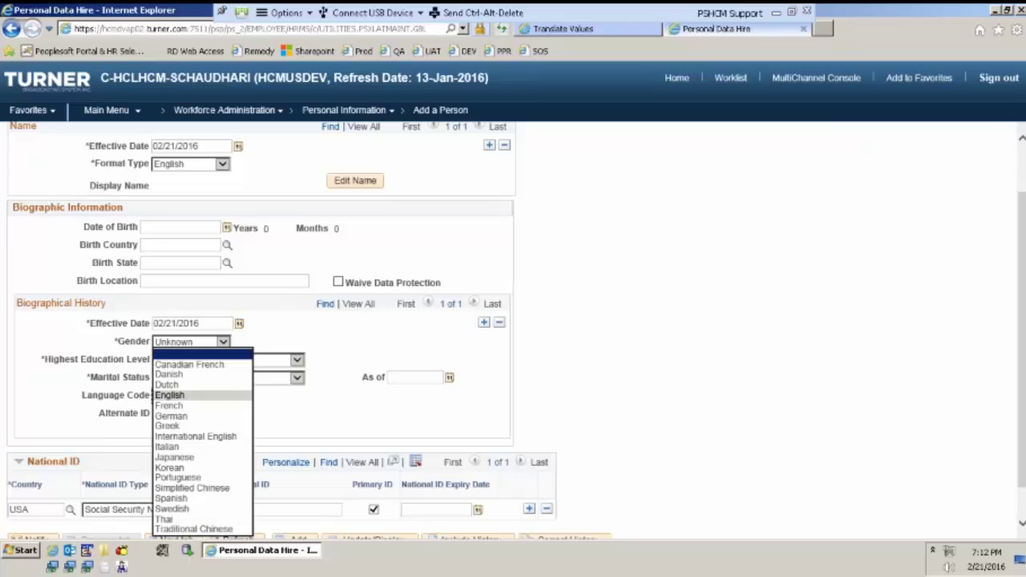
{"action": "left_click", "coordinate": [303, 411]}
{"action": "left_click", "coordinate": [224, 342]}
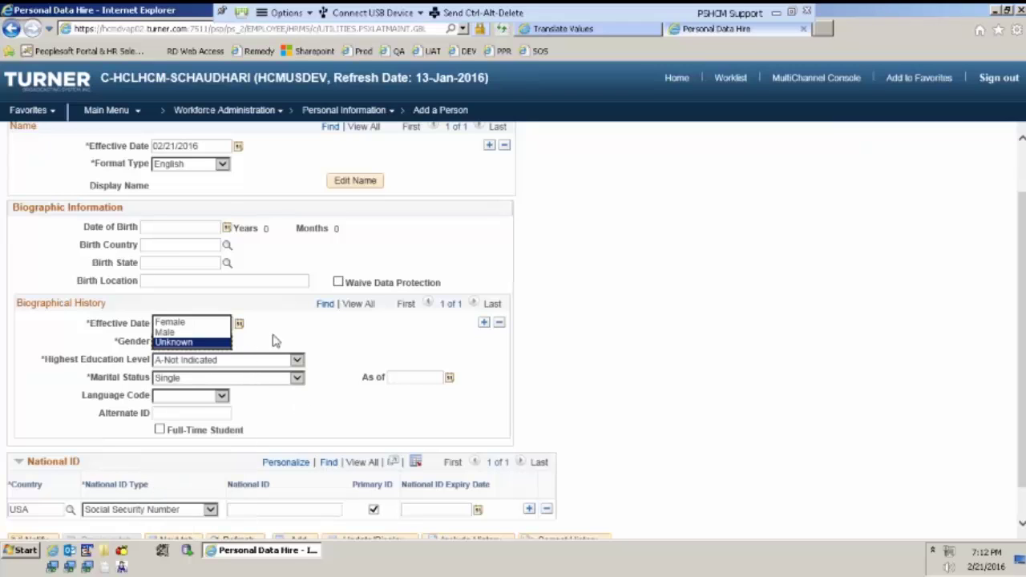
{"action": "left_click", "coordinate": [315, 366]}
{"action": "left_click", "coordinate": [297, 361]}
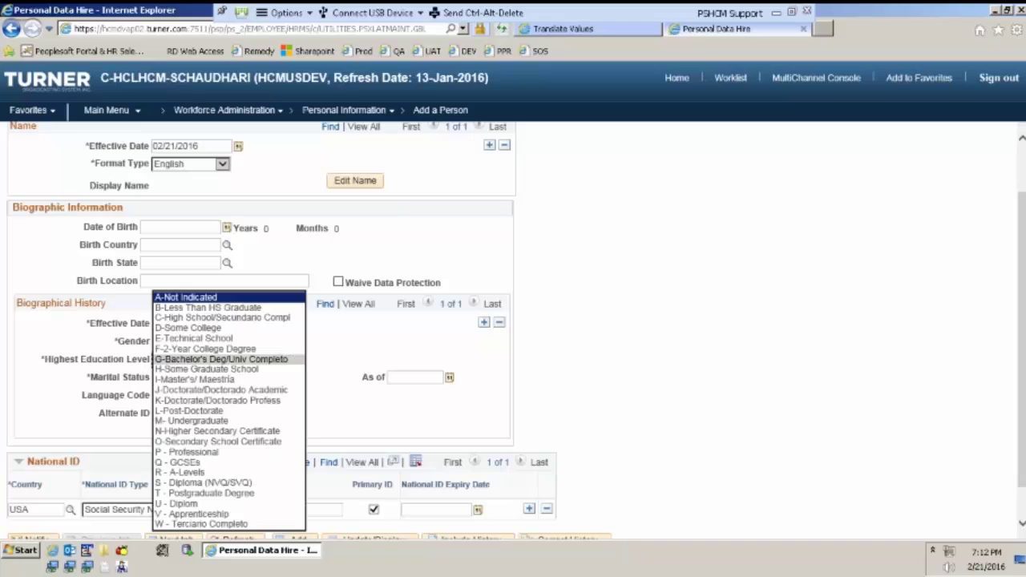
{"action": "left_click", "coordinate": [344, 367]}
{"action": "left_click", "coordinate": [297, 380]}
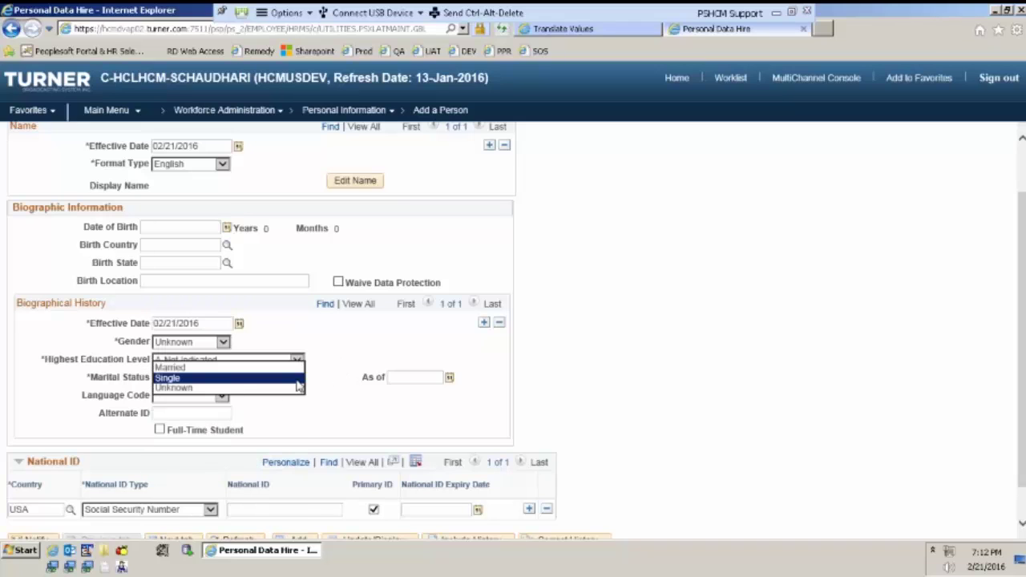
{"action": "left_click", "coordinate": [337, 382]}
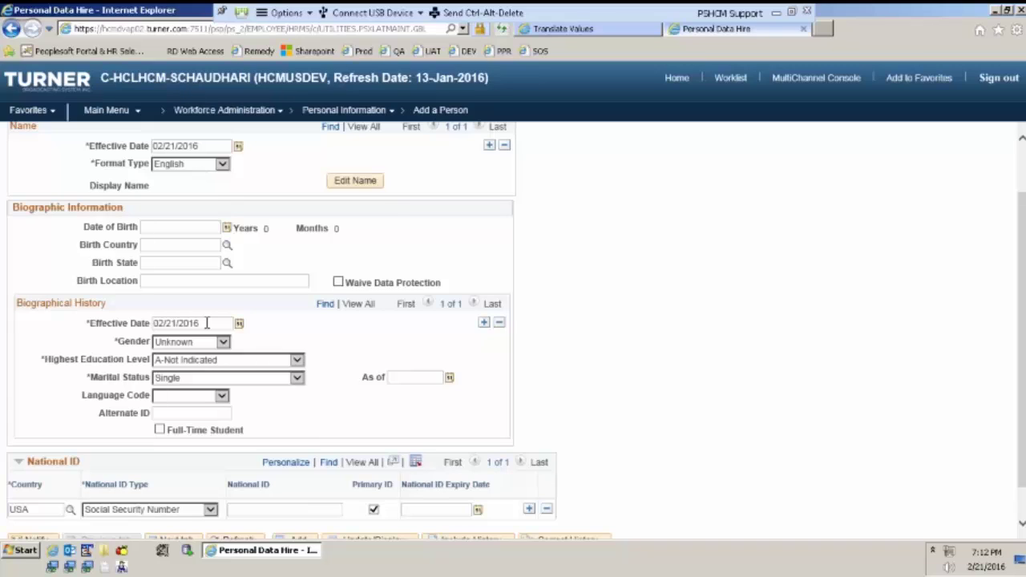
{"action": "left_click", "coordinate": [297, 380]}
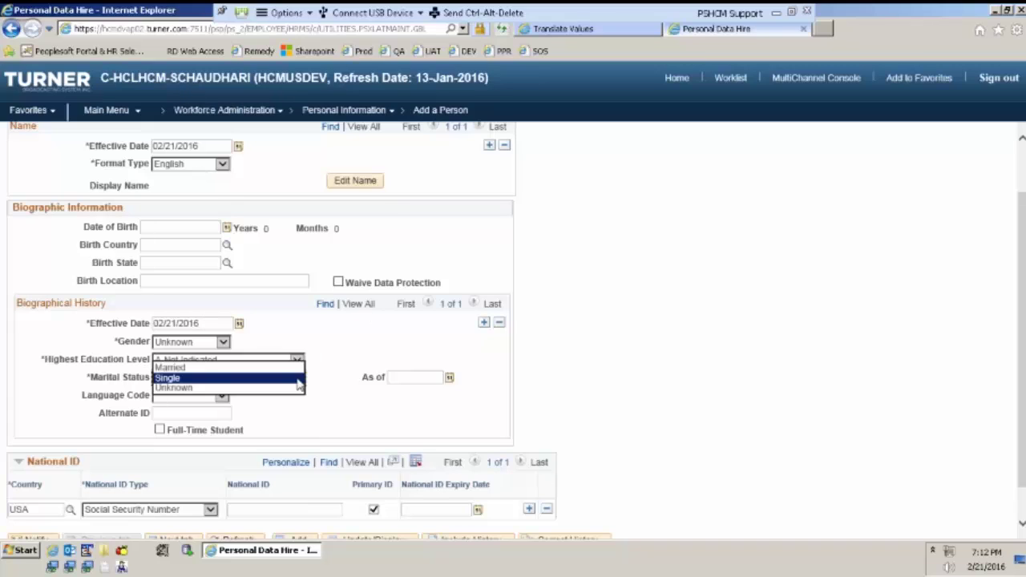
{"action": "left_click", "coordinate": [328, 380]}
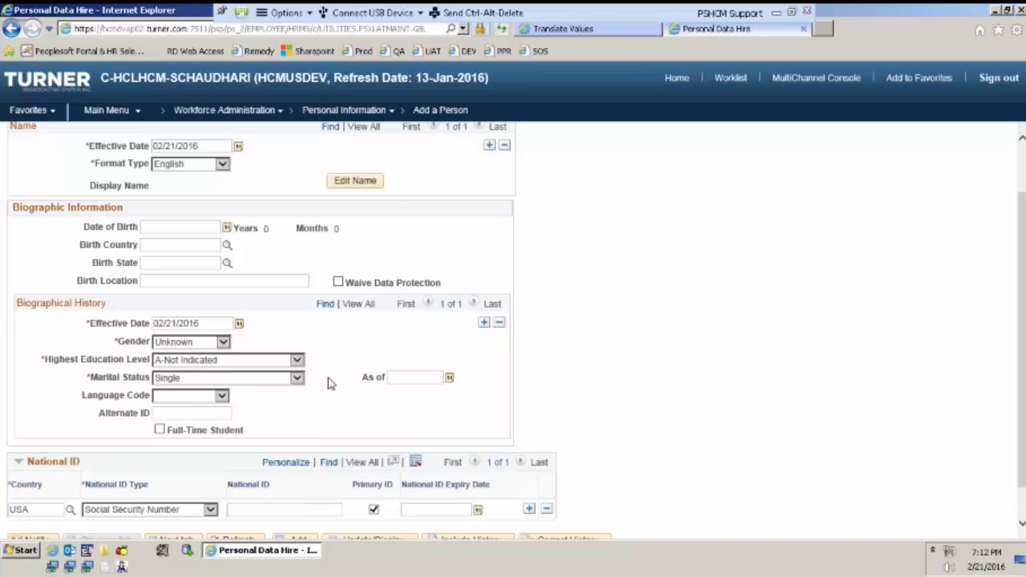
{"action": "left_click", "coordinate": [222, 164]}
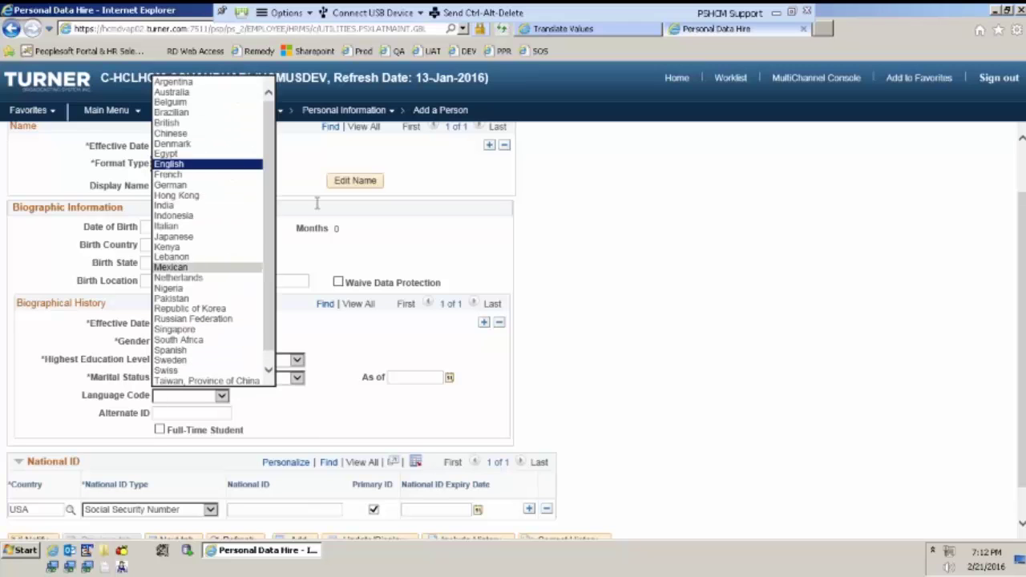
{"action": "left_click", "coordinate": [169, 164]}
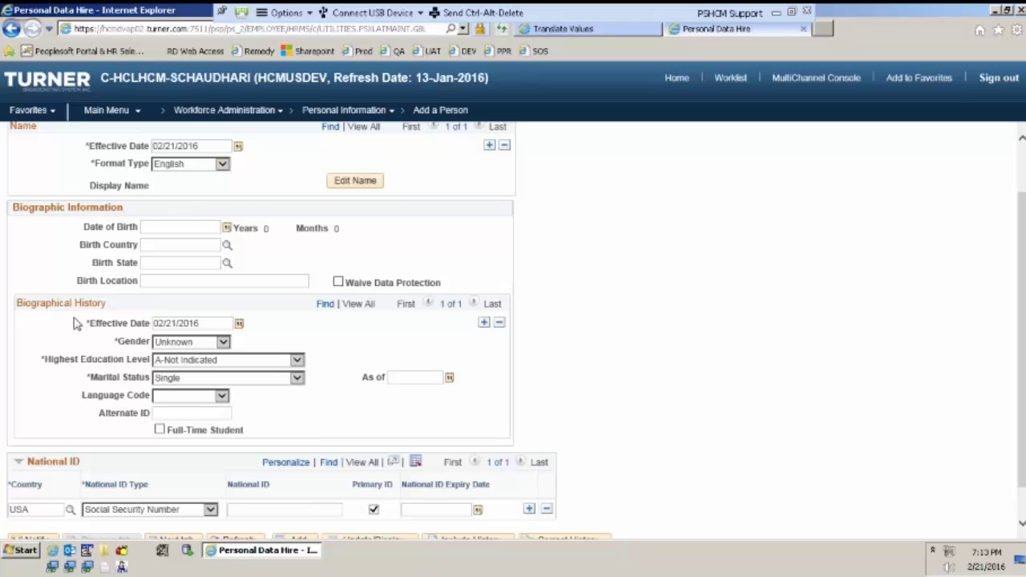
{"action": "left_click", "coordinate": [639, 30]}
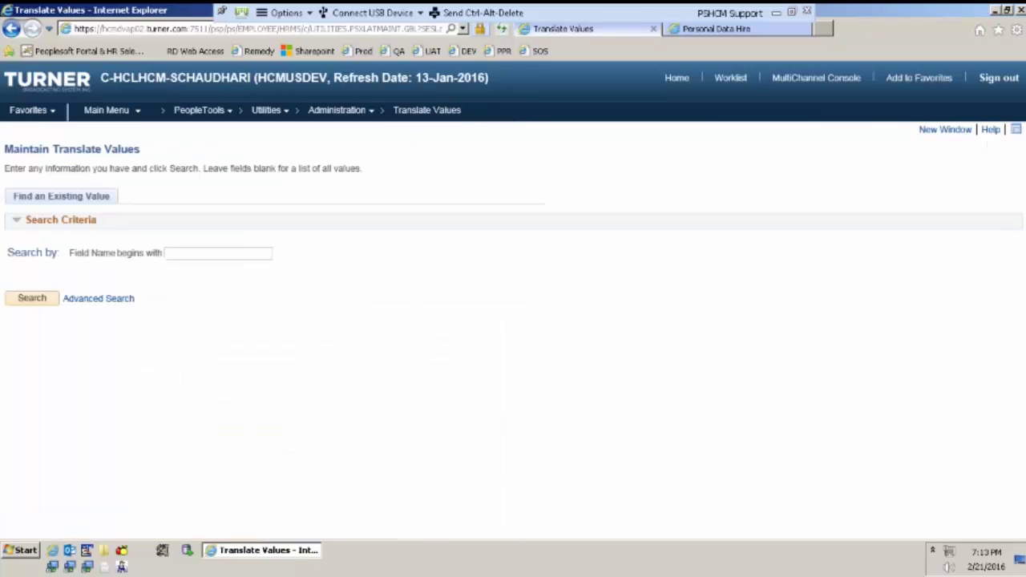
{"action": "type", "text": "gender"}
{"action": "key", "text": "Return"}
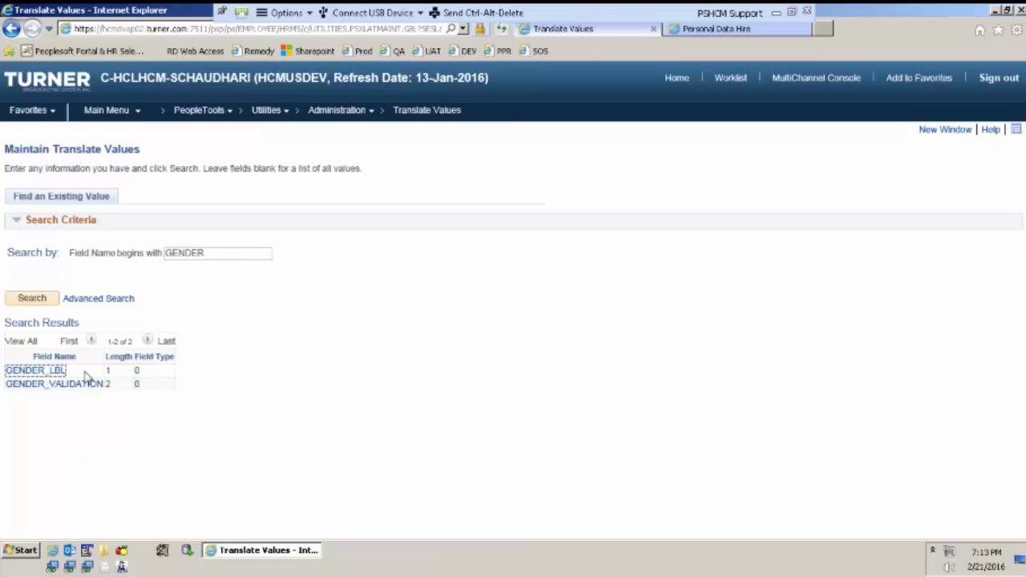
{"action": "left_click", "coordinate": [56, 371]}
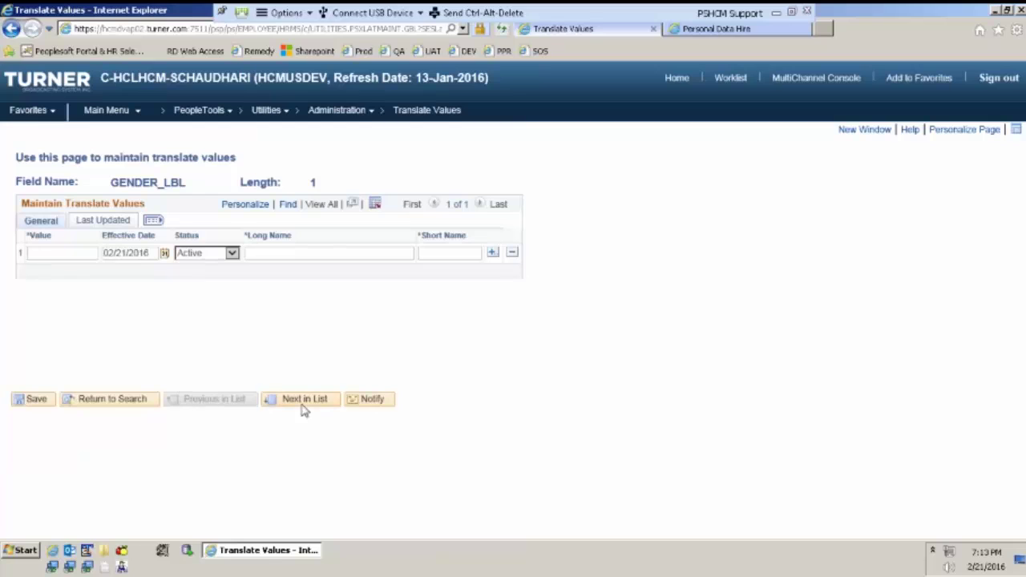
{"action": "left_click", "coordinate": [303, 401]}
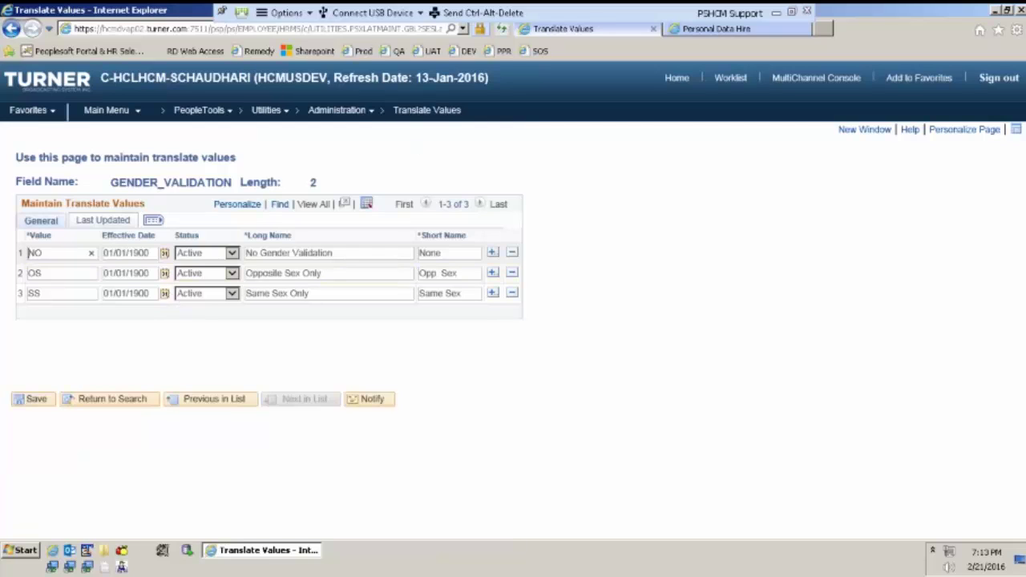
{"action": "left_click", "coordinate": [112, 398]}
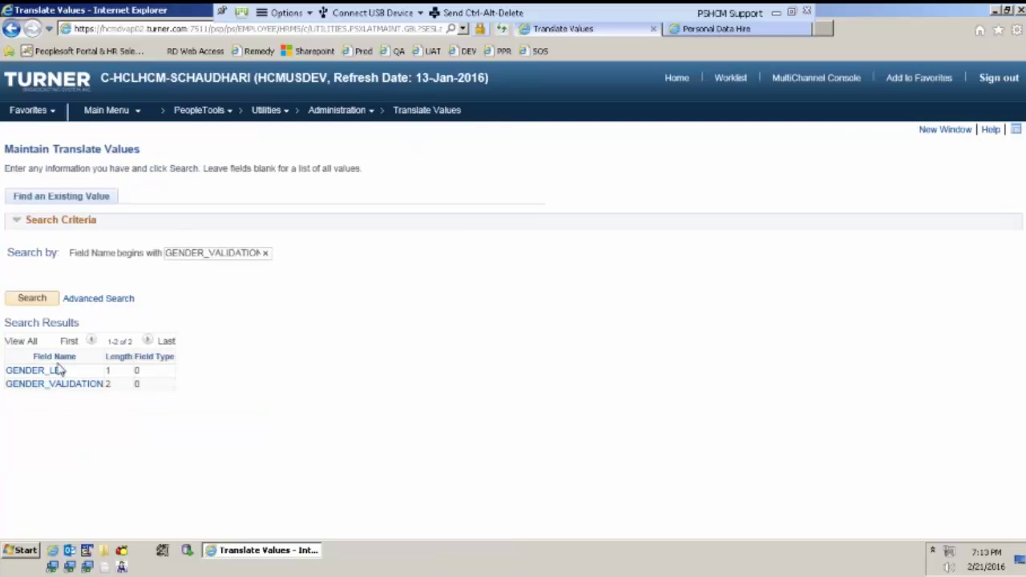
{"action": "left_click", "coordinate": [754, 31]}
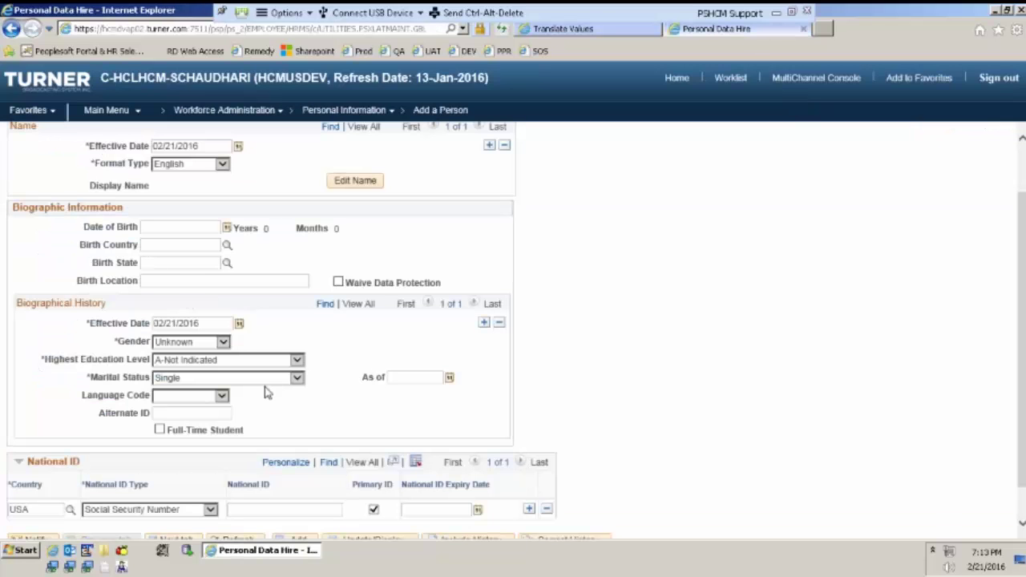
Check Marital Status, Gender (Unknown) and Format Type (English) choices, then return to Translate Values.
{"action": "left_click", "coordinate": [267, 380]}
{"action": "left_click", "coordinate": [205, 342]}
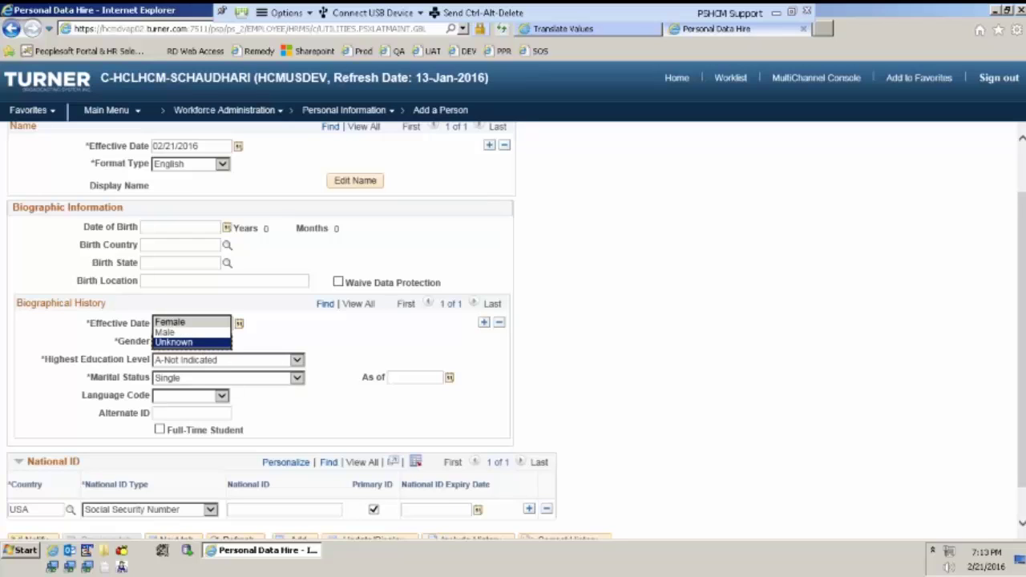
{"action": "left_click", "coordinate": [281, 315]}
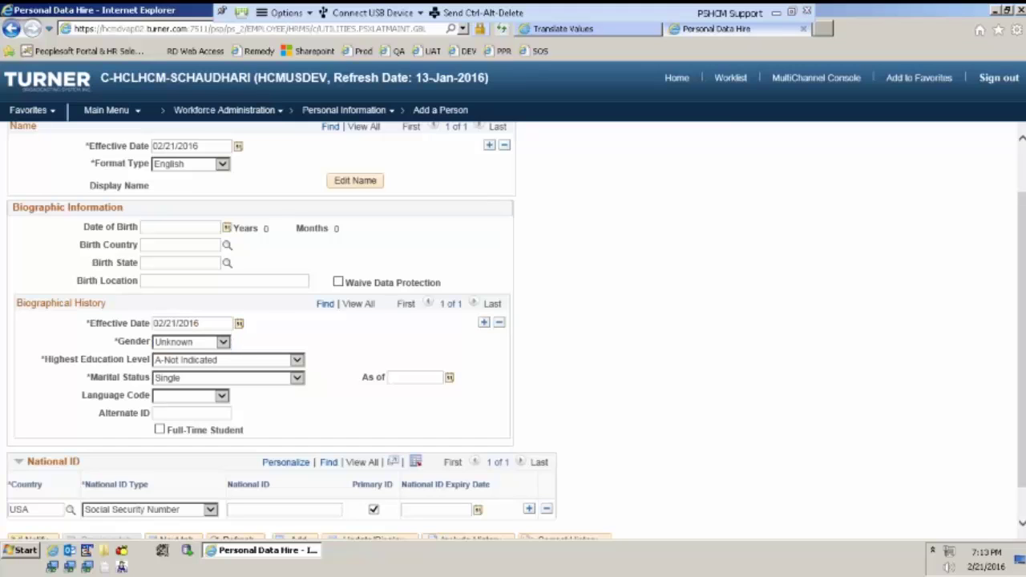
{"action": "left_click", "coordinate": [222, 164]}
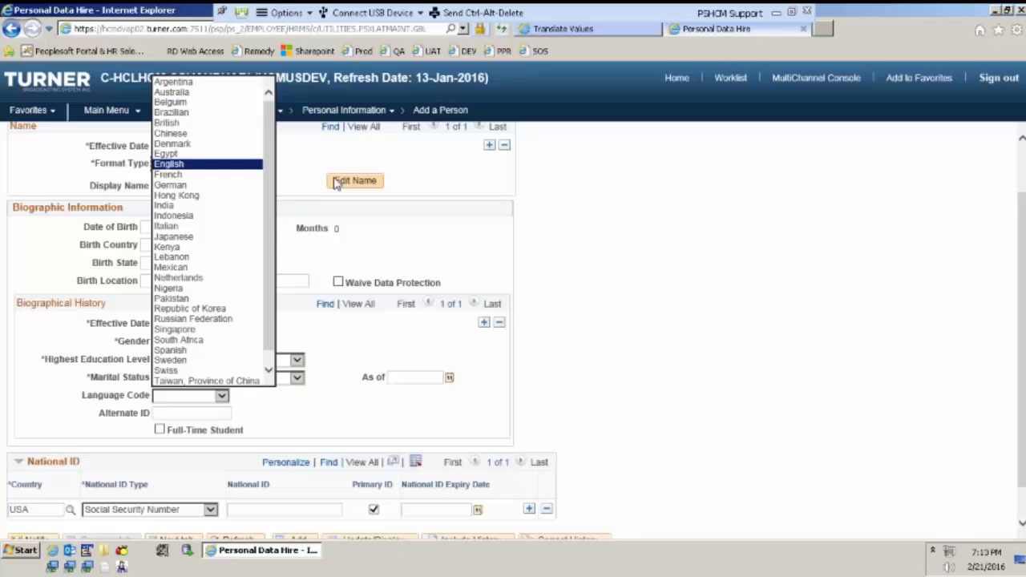
{"action": "left_click", "coordinate": [305, 164]}
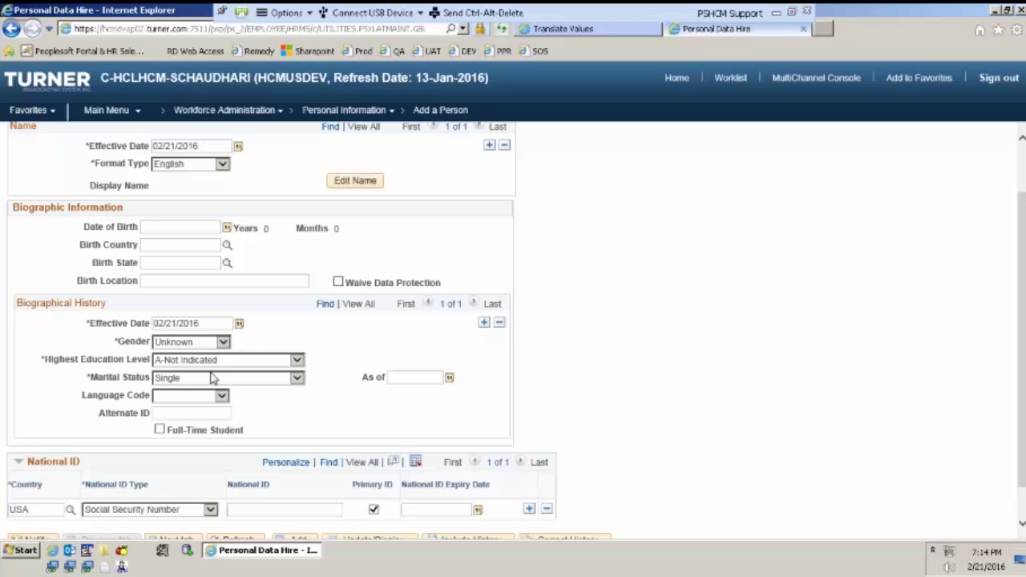
{"action": "left_click", "coordinate": [639, 29]}
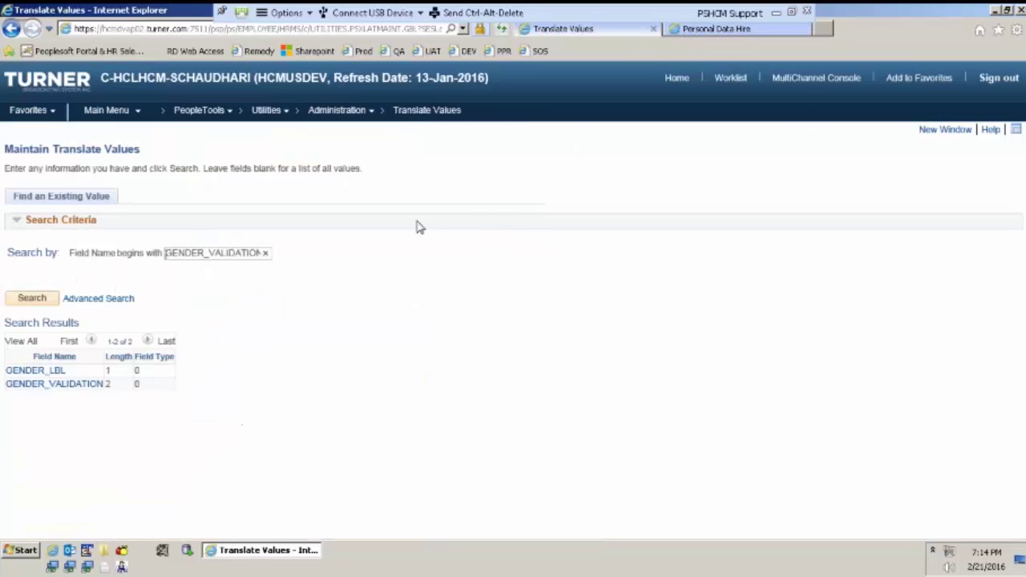
Search translate fields for MARITAL and step from MARITAL_STATUS back to MARITAL_STAT's codes 1–5.
{"action": "double_click", "coordinate": [229, 253]}
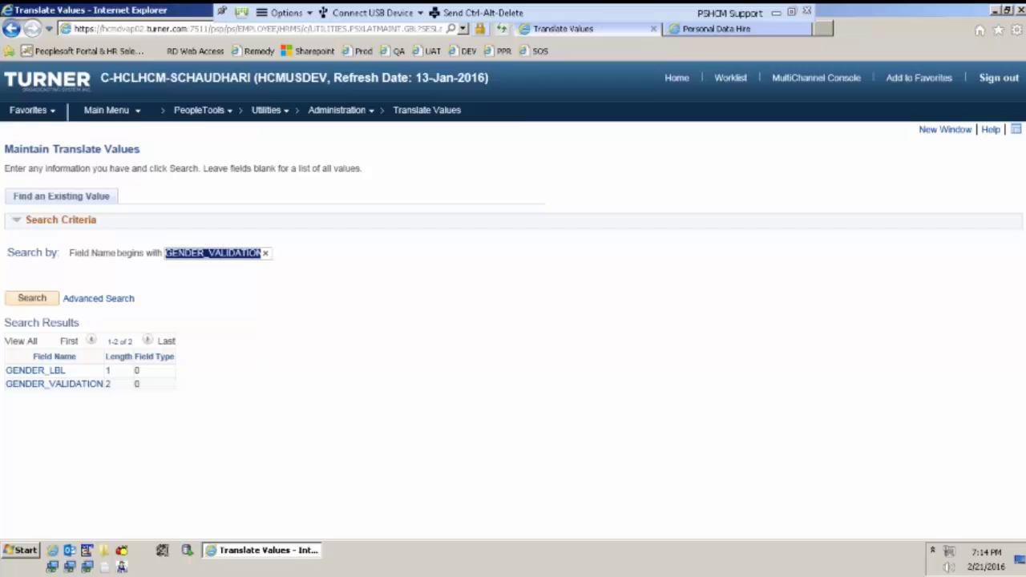
{"action": "type", "text": "MARITAL"}
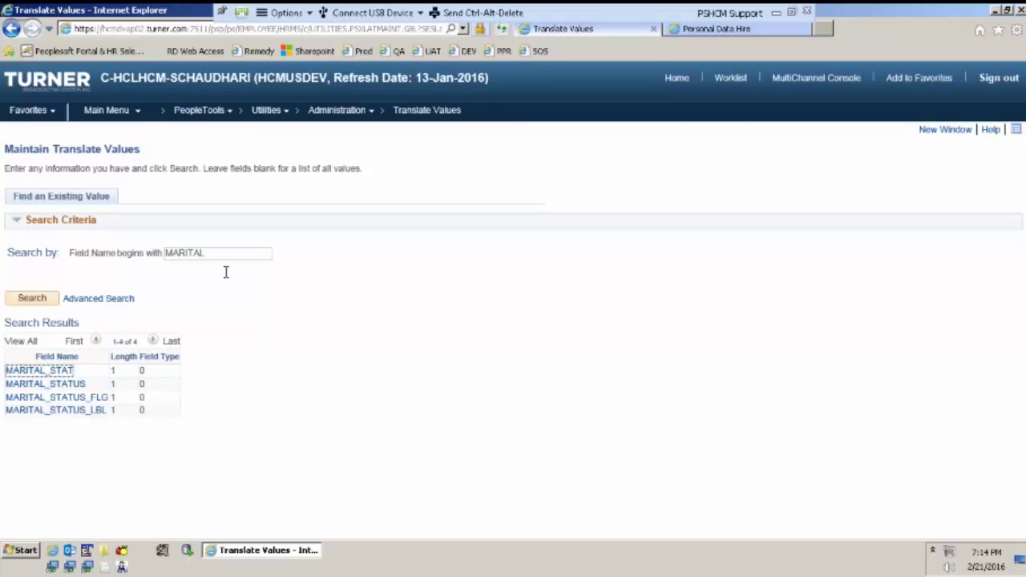
{"action": "left_click", "coordinate": [46, 383]}
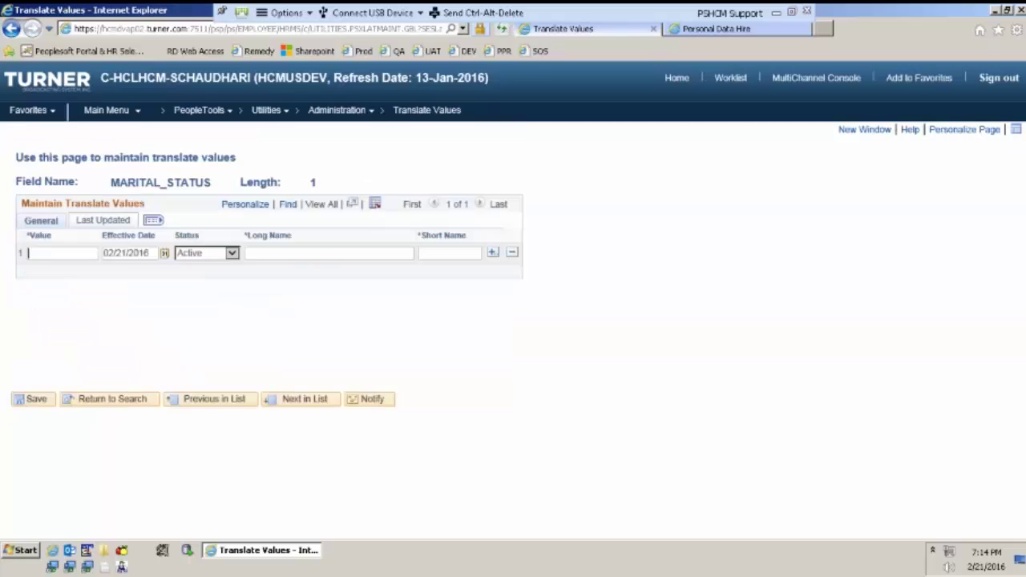
{"action": "left_click", "coordinate": [184, 403]}
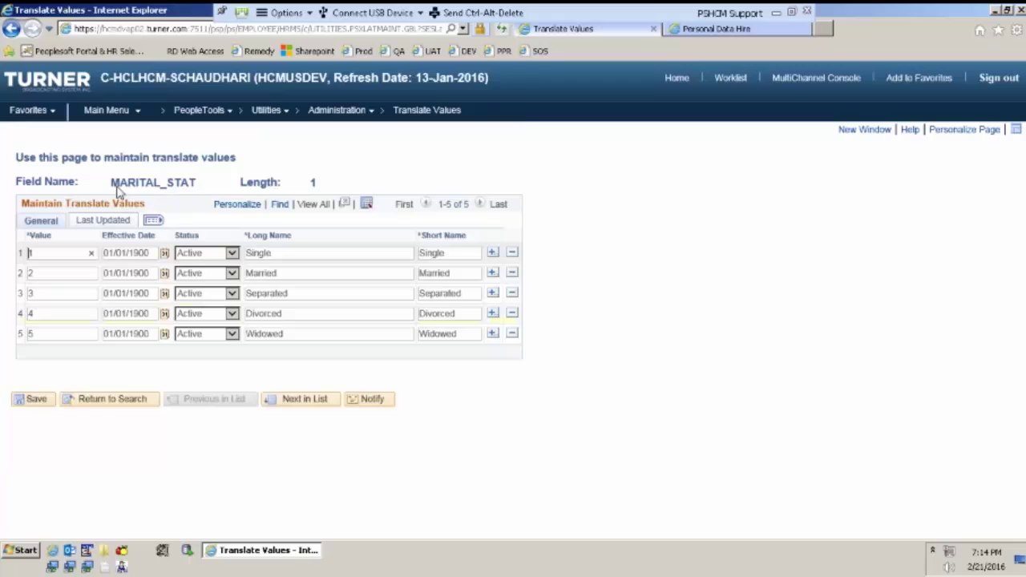
{"action": "left_click_drag", "start_coordinate": [114, 183], "coordinate": [199, 183]}
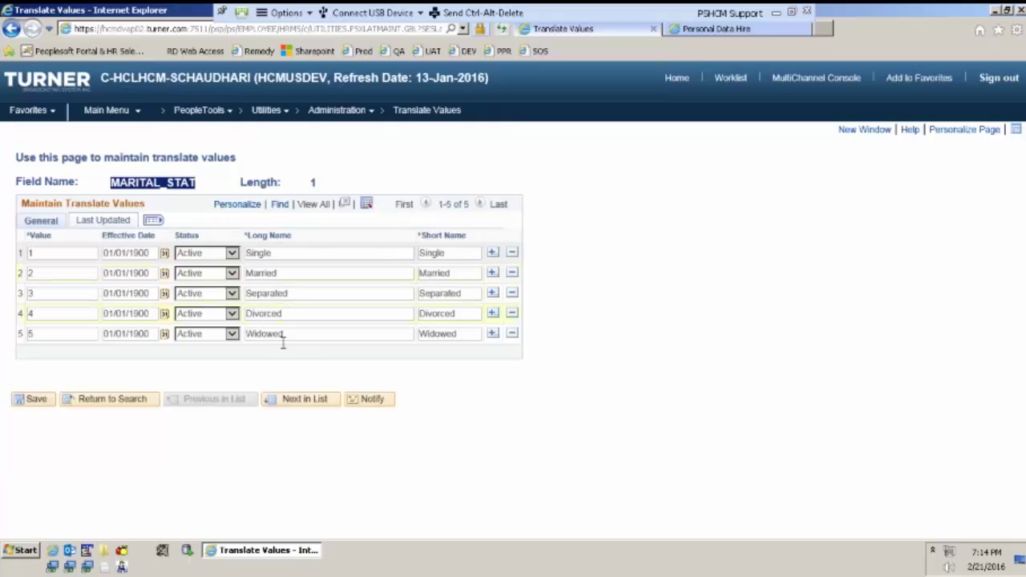
Compare the Marital Status choices with the MARITAL_STAT codes and change Single to Married.
{"action": "left_click", "coordinate": [715, 29]}
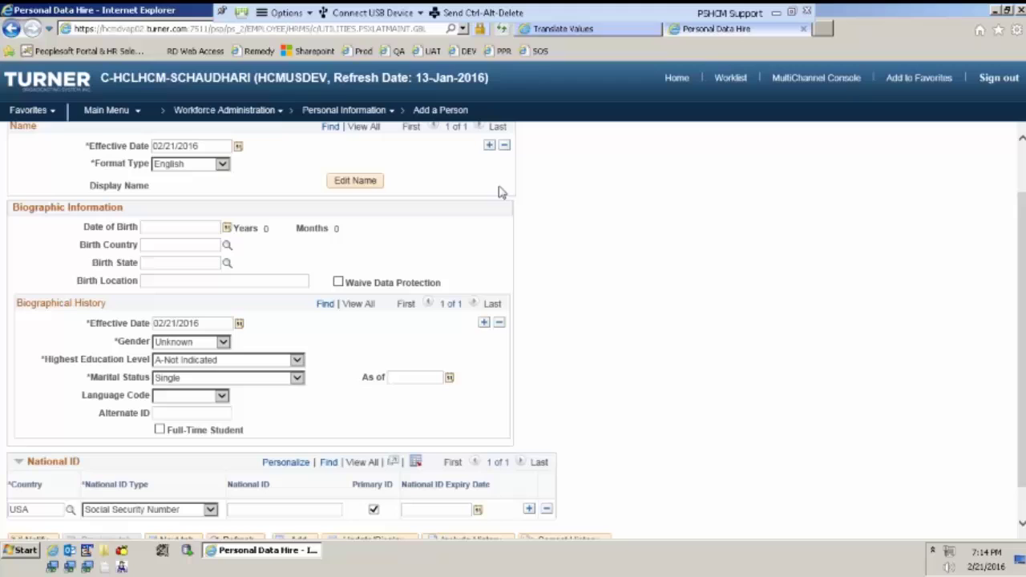
{"action": "left_click", "coordinate": [191, 377]}
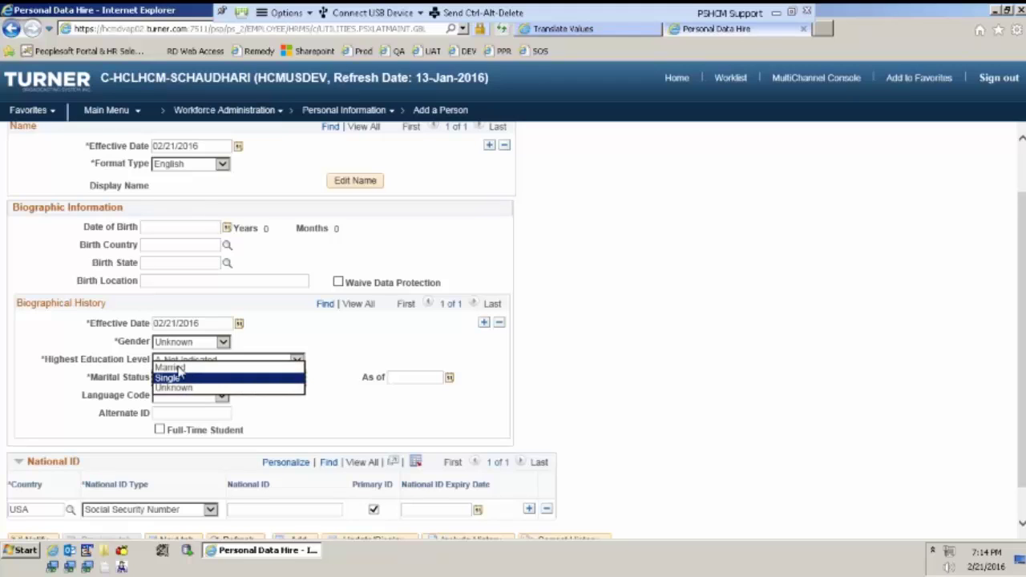
{"action": "left_click", "coordinate": [641, 31]}
{"action": "left_click", "coordinate": [257, 322]}
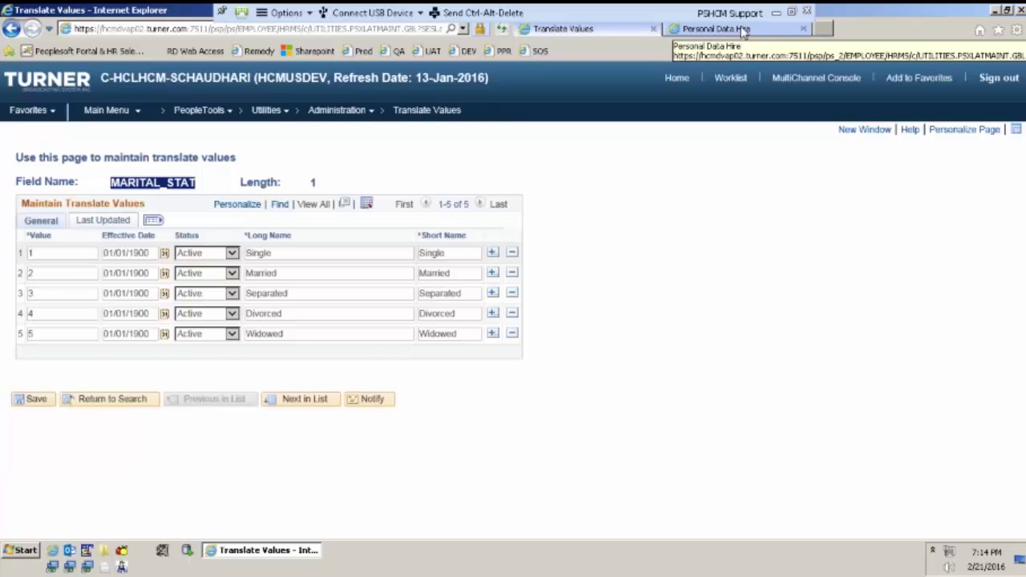
{"action": "left_click", "coordinate": [716, 29]}
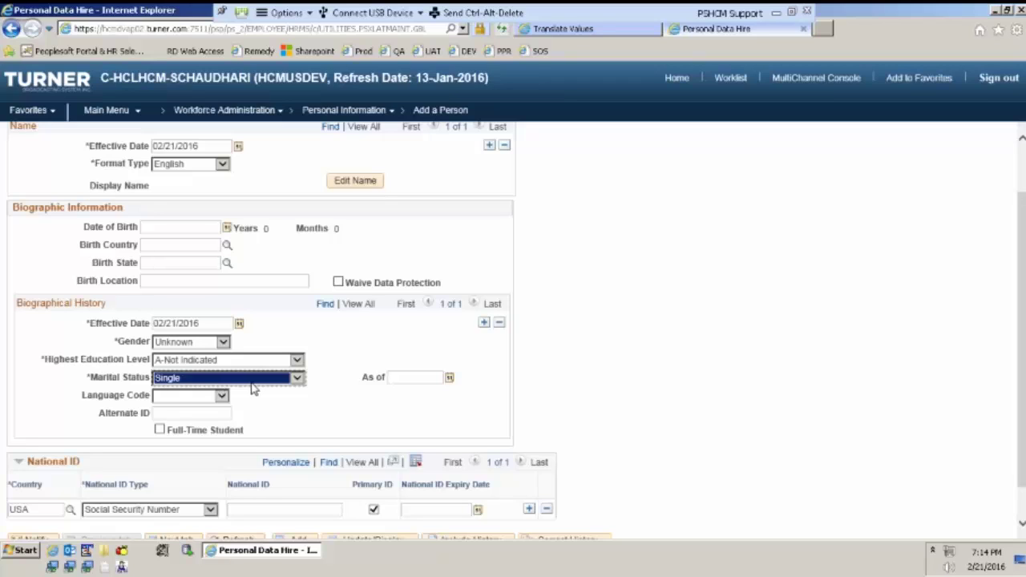
{"action": "key", "text": "m"}
{"action": "left_click", "coordinate": [643, 35]}
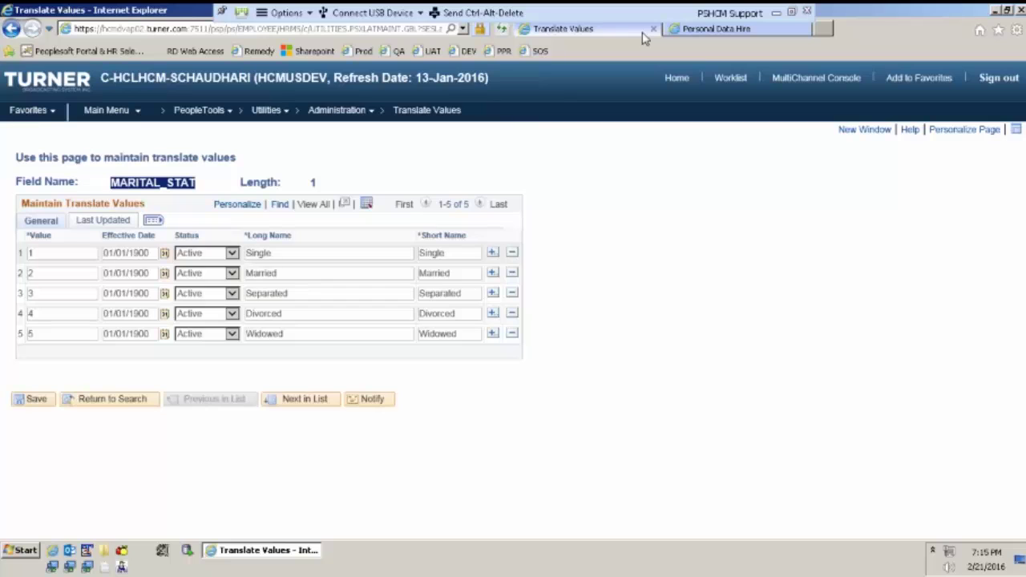
{"action": "left_click", "coordinate": [690, 30]}
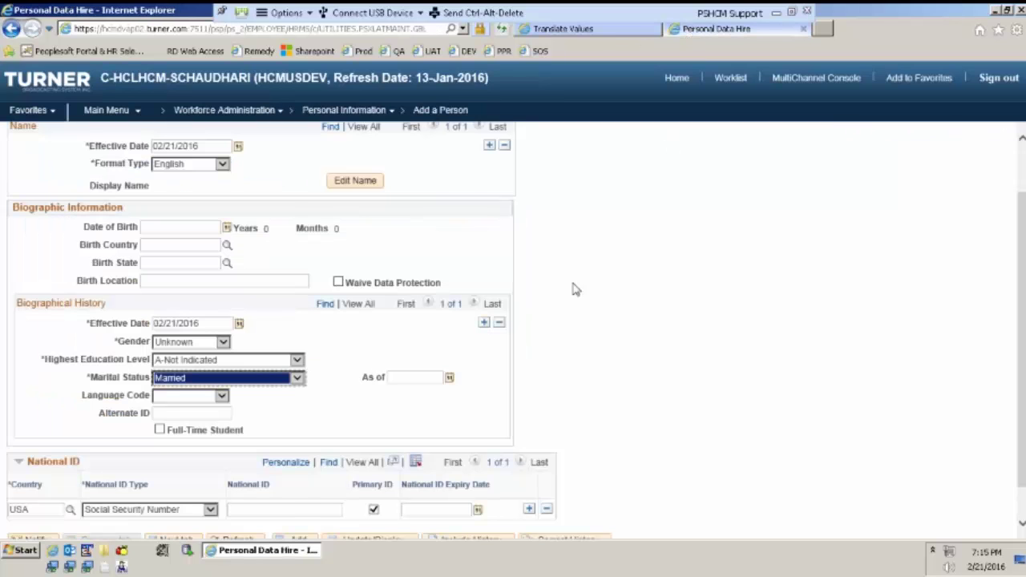
{"action": "left_click", "coordinate": [580, 399]}
{"action": "scroll", "coordinate": [579, 398], "scroll_direction": "down", "scroll_amount": 1}
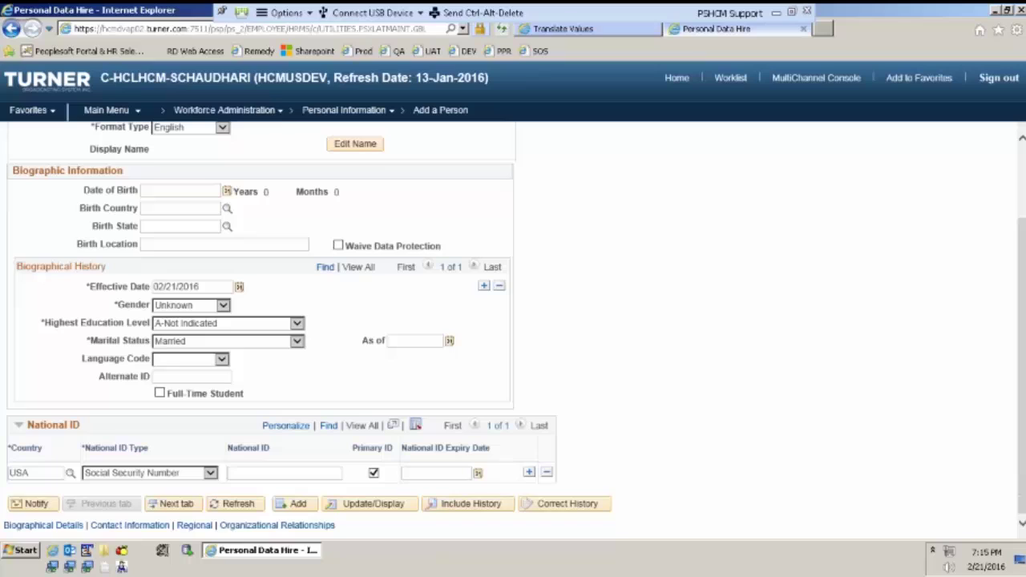
{"action": "left_click", "coordinate": [164, 474]}
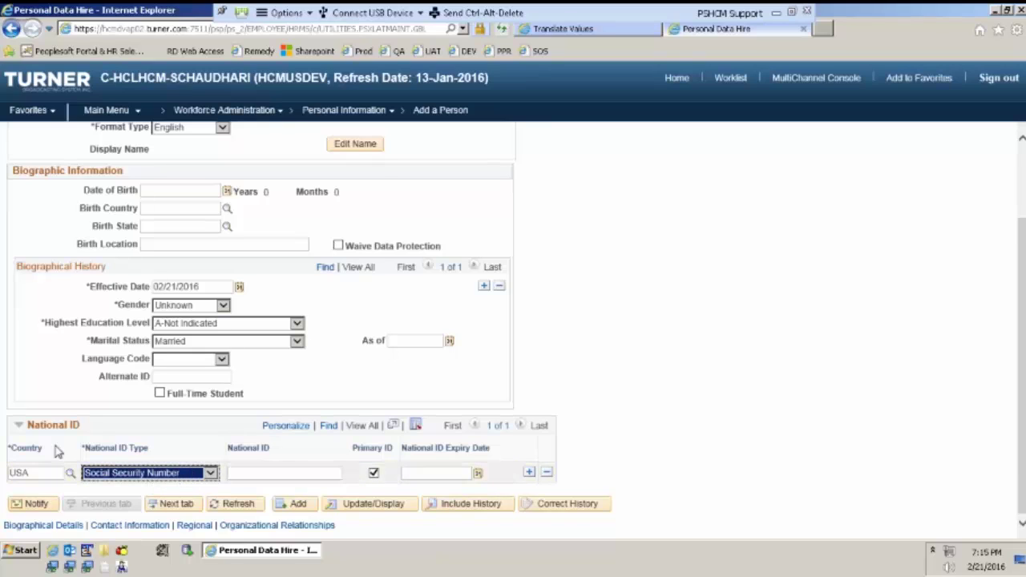
{"action": "left_click", "coordinate": [281, 476]}
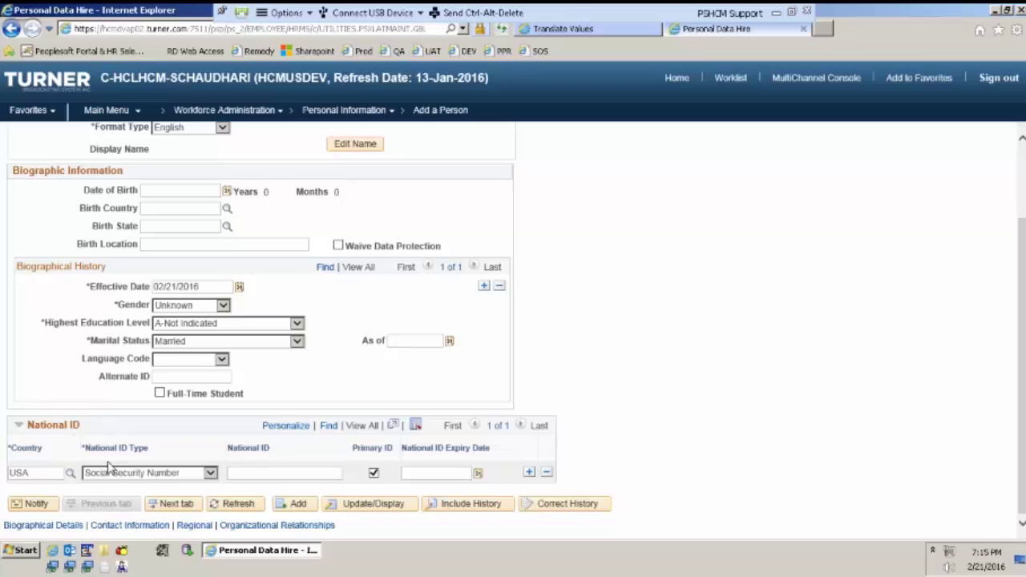
{"action": "left_click_drag", "start_coordinate": [35, 472], "coordinate": [7, 472]}
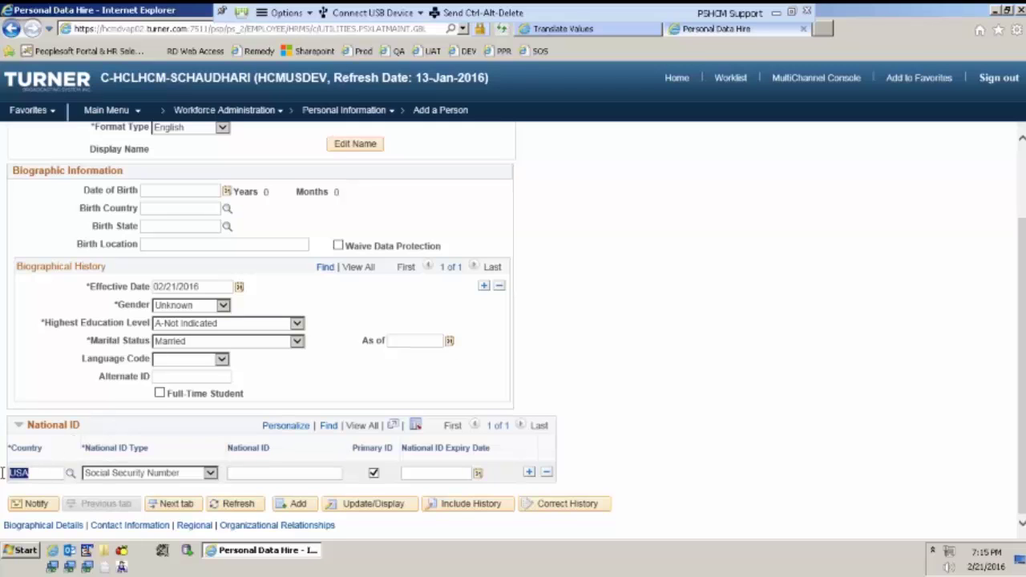
Set the National ID country to IND (India) and keep National ID as the ID type.
{"action": "left_click", "coordinate": [70, 473]}
{"action": "scroll", "coordinate": [543, 341], "scroll_direction": "down", "scroll_amount": 3}
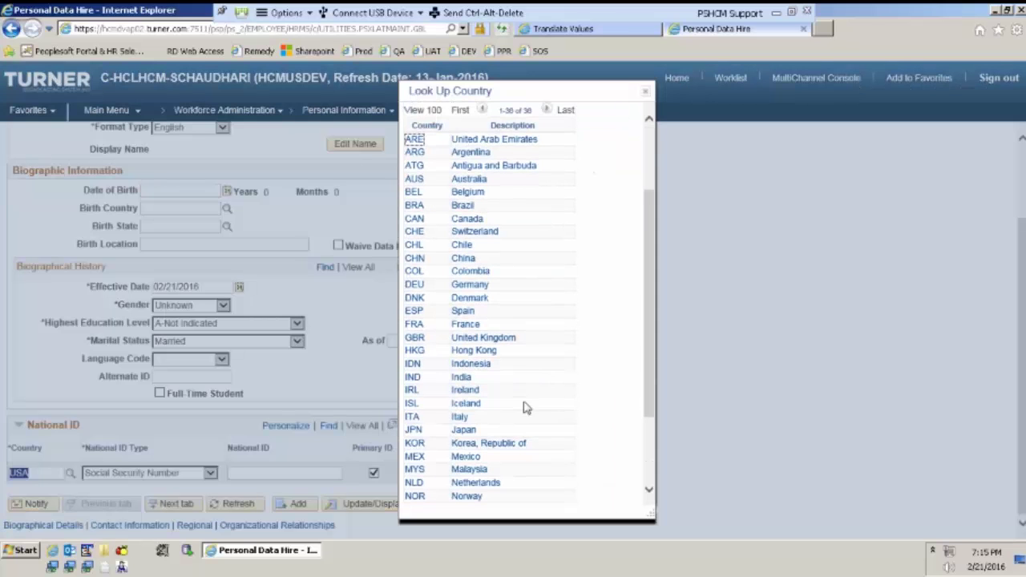
{"action": "left_click", "coordinate": [462, 365]}
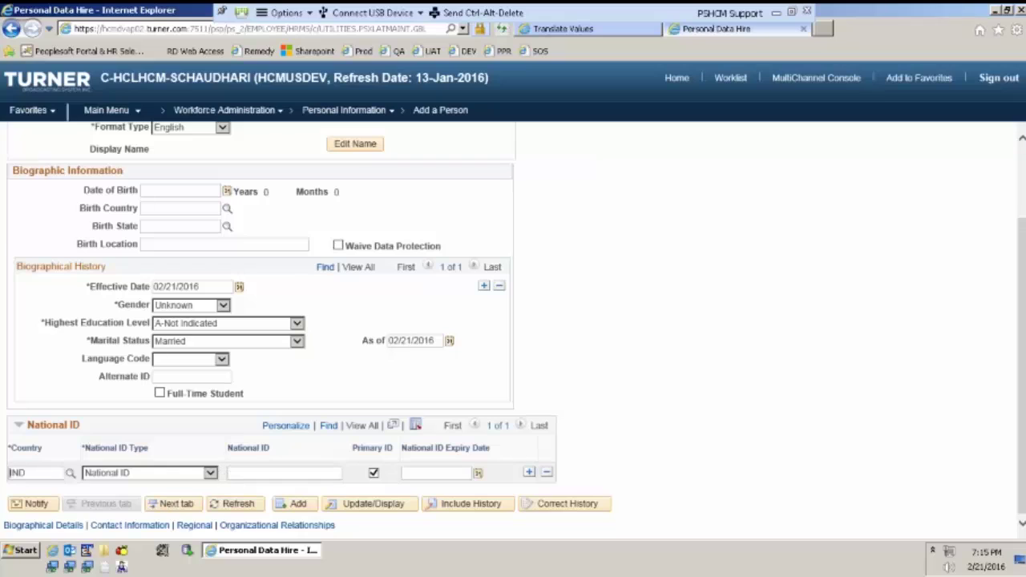
{"action": "left_click", "coordinate": [210, 472]}
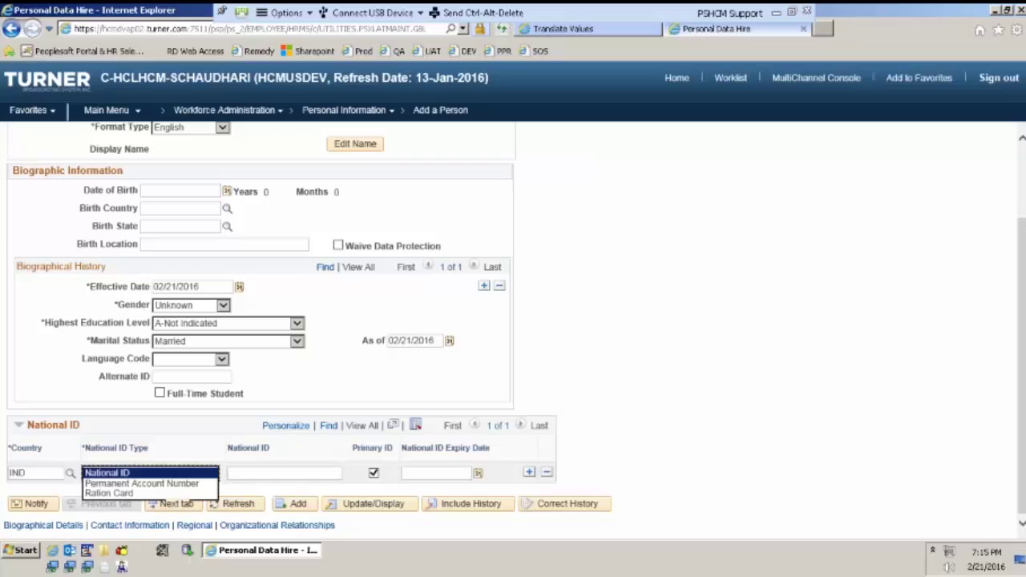
{"action": "left_click", "coordinate": [188, 447]}
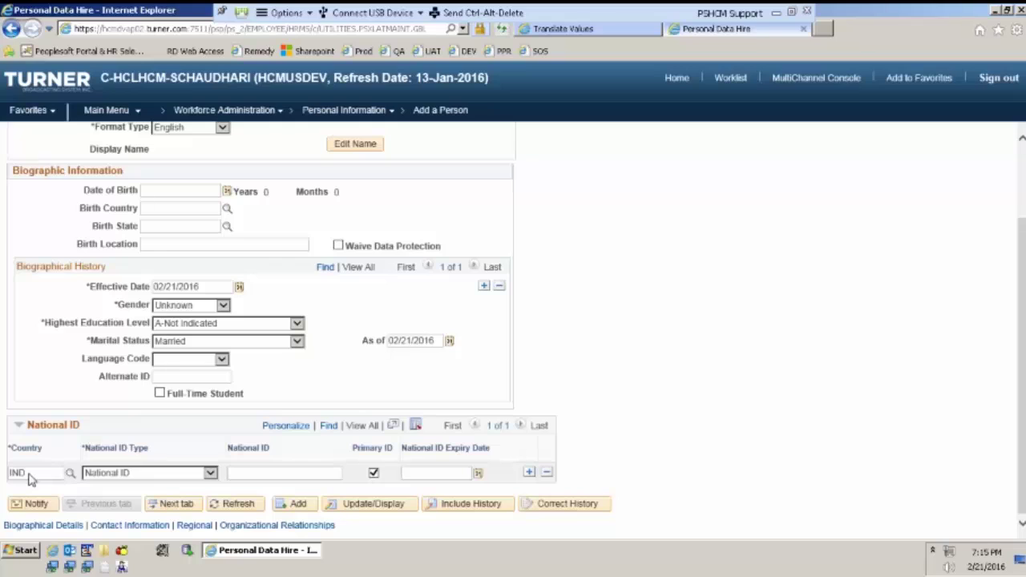
{"action": "left_click", "coordinate": [223, 305]}
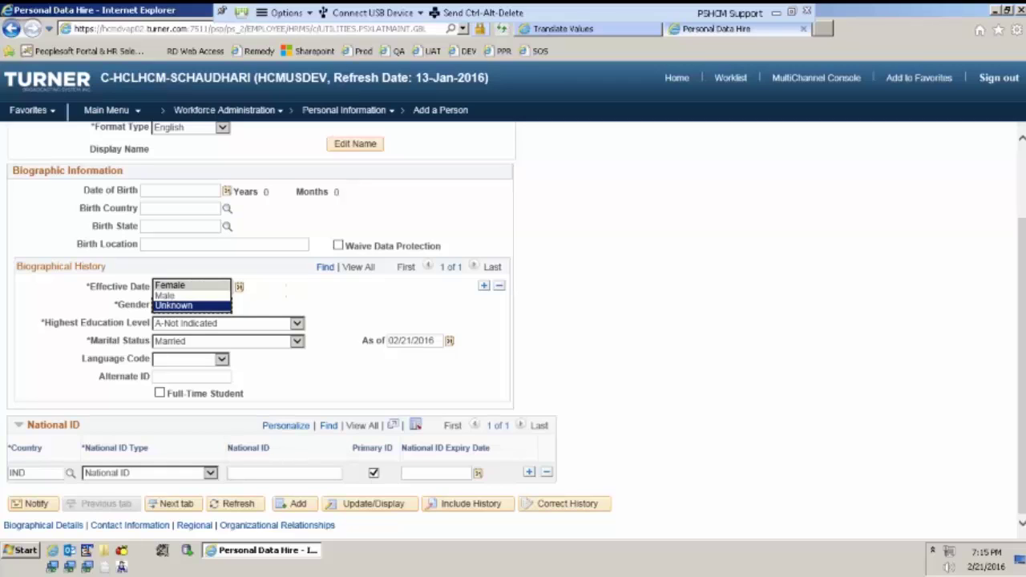
Leave Gender as Unknown and Marital Status as Married, then go back to the MARITAL_STAT values.
{"action": "left_click", "coordinate": [280, 298]}
{"action": "left_click", "coordinate": [201, 343]}
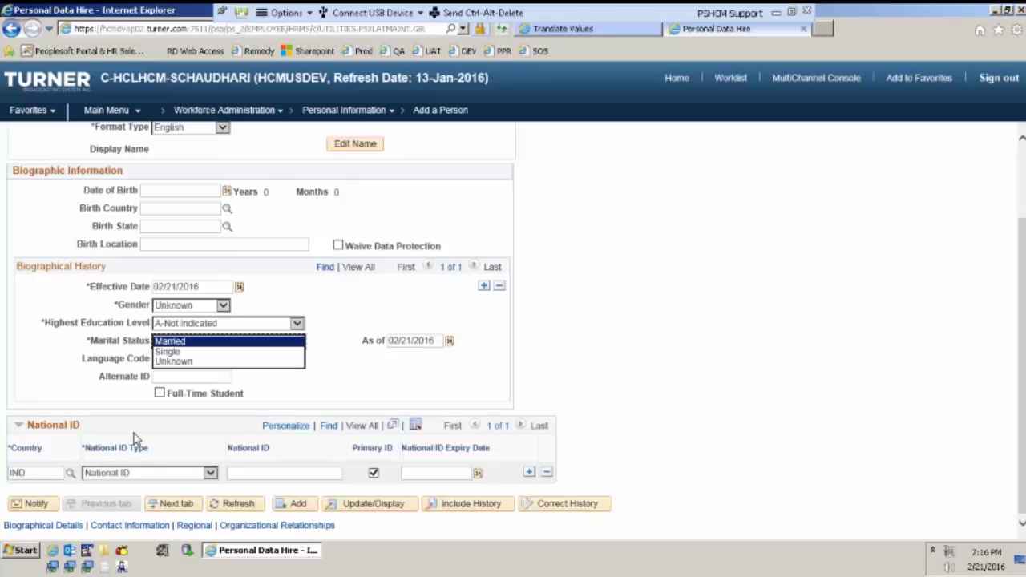
{"action": "left_click", "coordinate": [202, 442]}
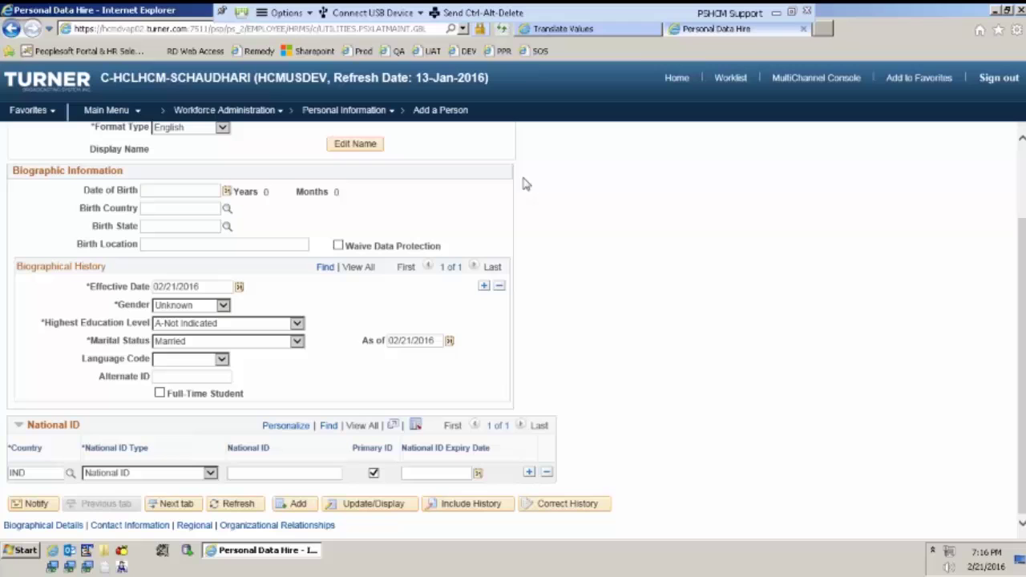
{"action": "left_click", "coordinate": [641, 30]}
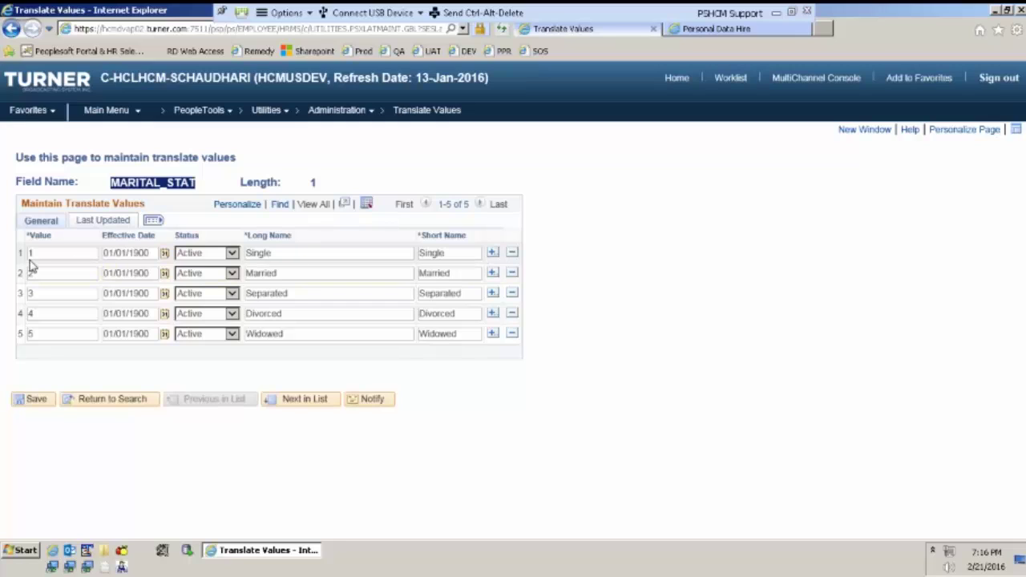
Type 234 after the 1 in row 1's Value field and select 1234, then return to Personal Data Hire.
{"action": "key", "text": "Tab"}
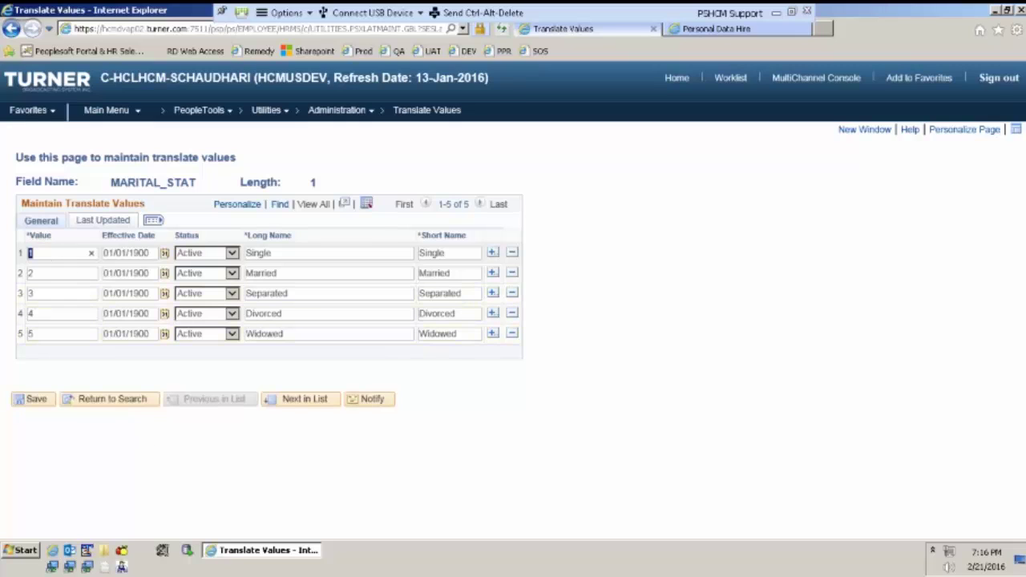
{"action": "left_click", "coordinate": [32, 253]}
{"action": "type", "text": "234"}
{"action": "left_click_drag", "start_coordinate": [49, 253], "coordinate": [21, 252]}
{"action": "left_click", "coordinate": [735, 32]}
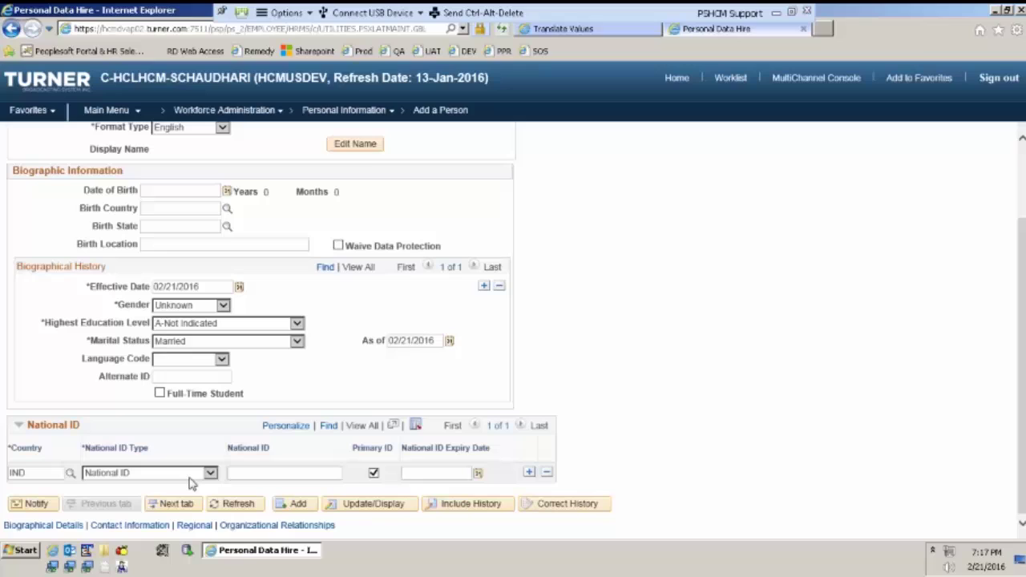
{"action": "left_click", "coordinate": [249, 477]}
{"action": "left_click", "coordinate": [223, 306]}
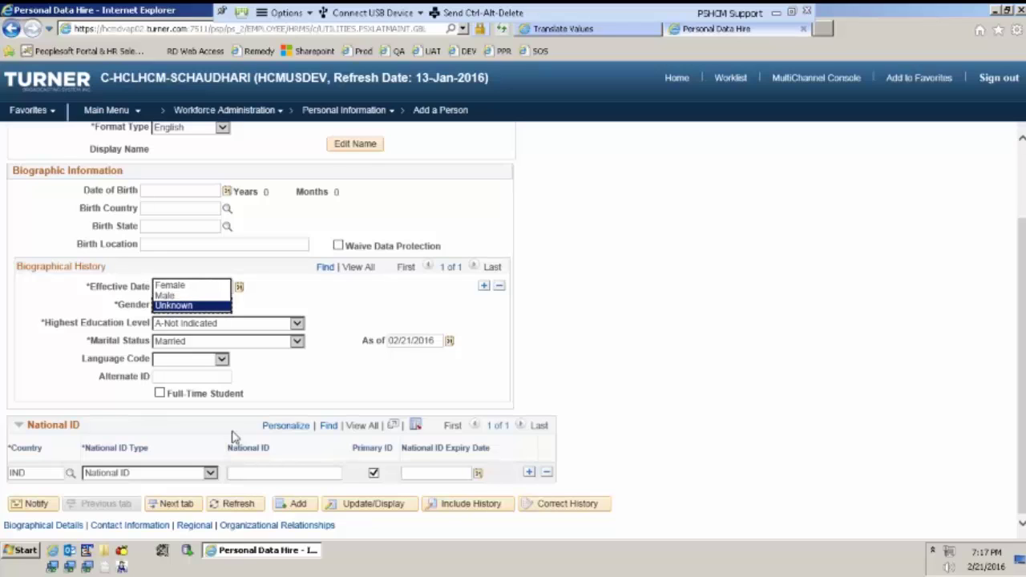
{"action": "left_click", "coordinate": [254, 475]}
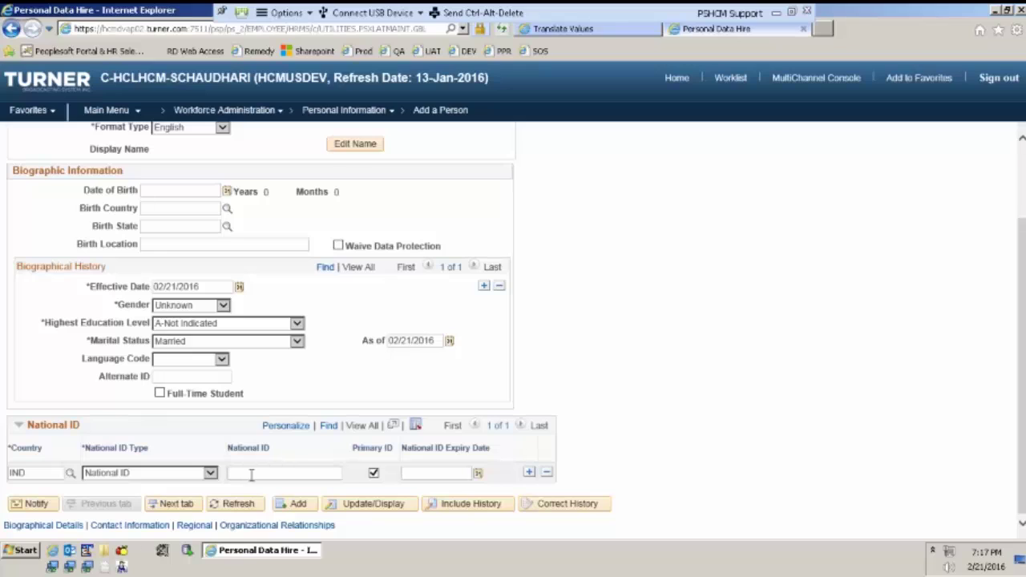
{"action": "type", "text": "3242353453464854654"}
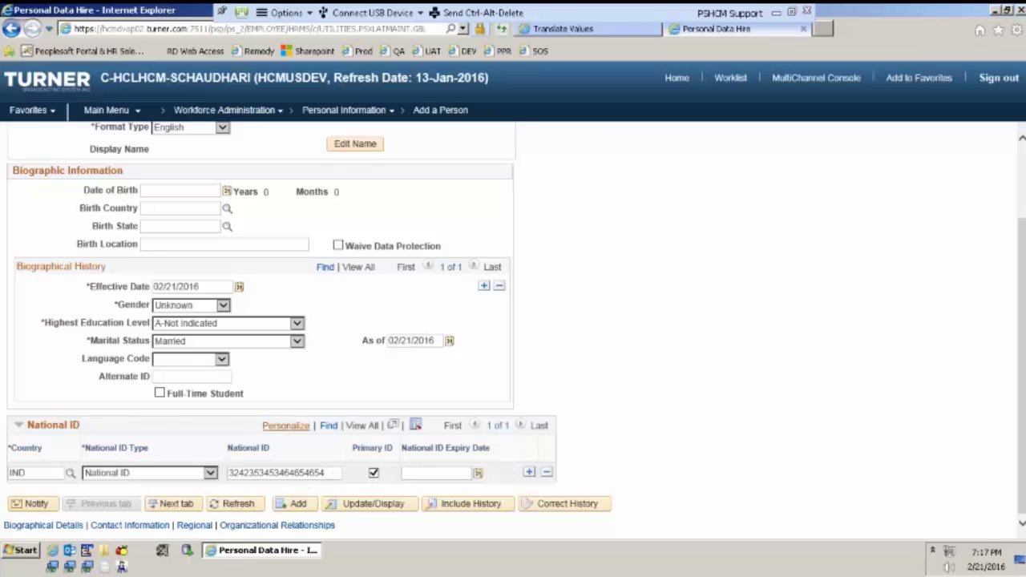
{"action": "double_click", "coordinate": [299, 475]}
{"action": "key", "text": "BackSpace"}
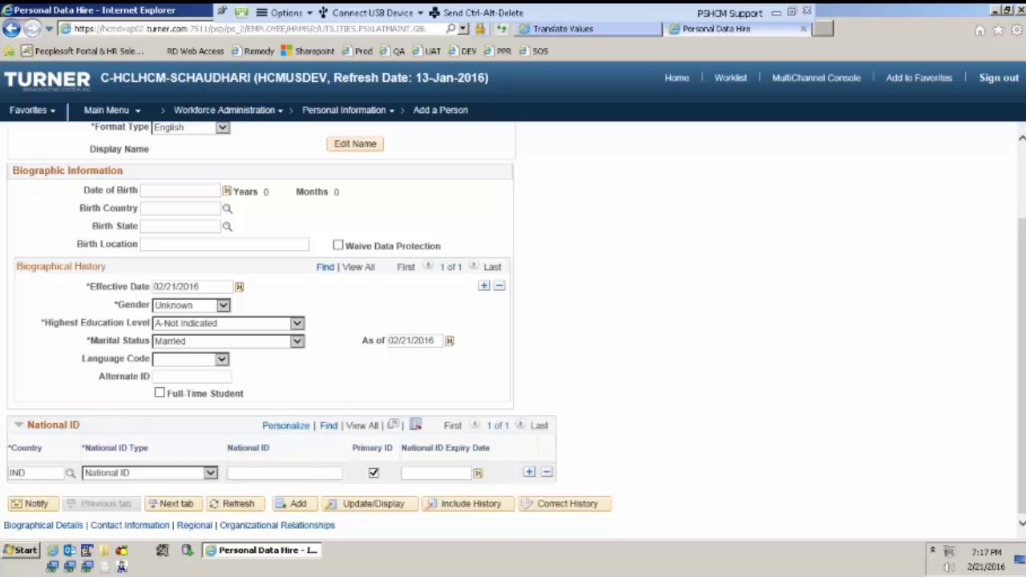